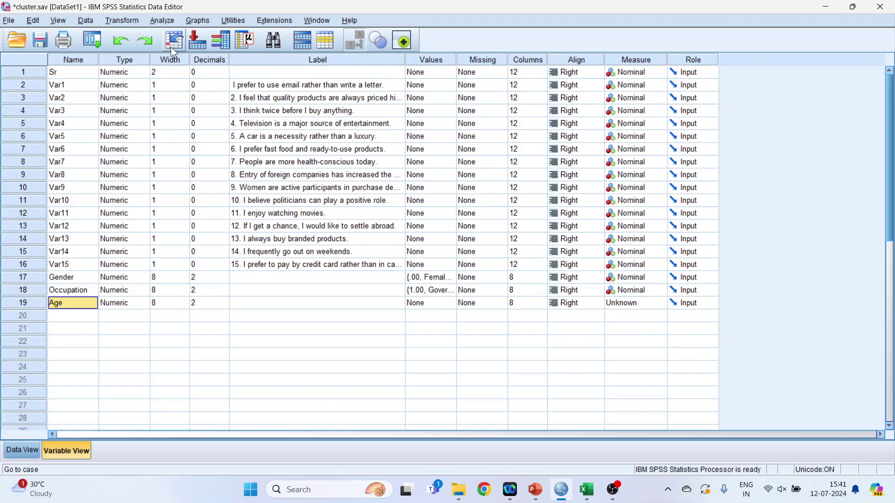
Start a K-Means Cluster analysis with the 15 attitude statements, Var1 to Var15, as its variables.
{"action": "left_click", "coordinate": [163, 20]}
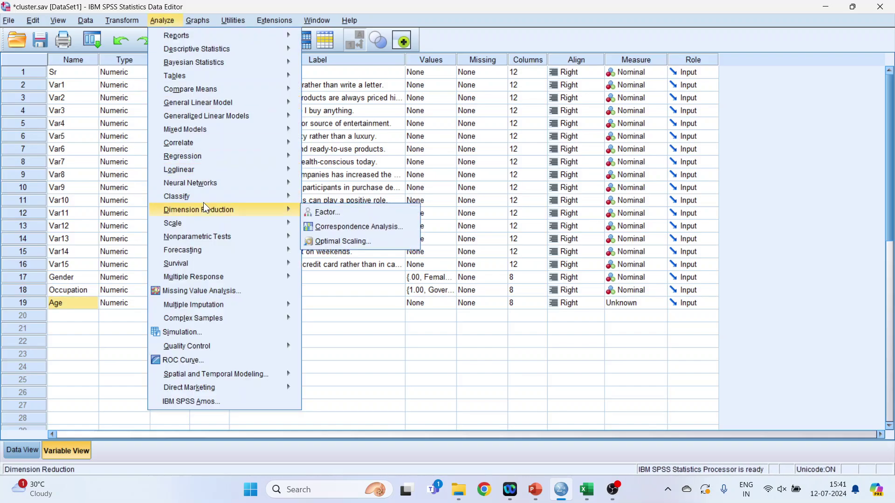
{"action": "mouse_move", "coordinate": [206, 201]}
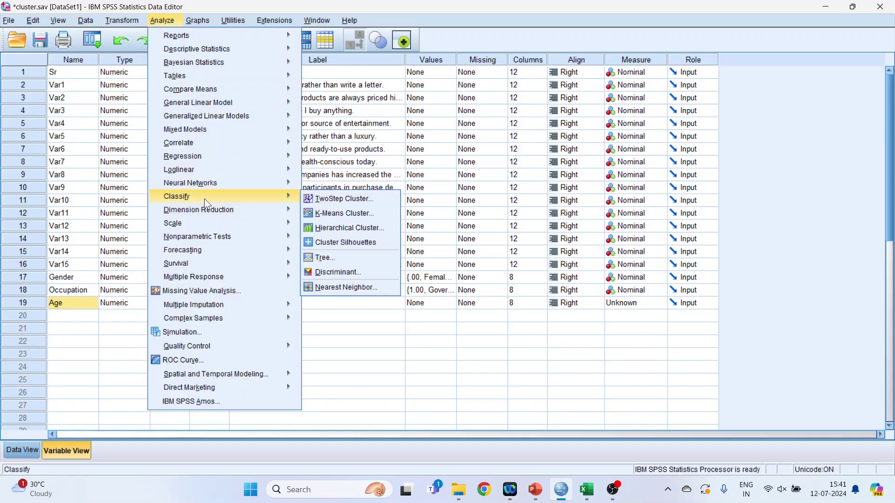
{"action": "left_click", "coordinate": [333, 218]}
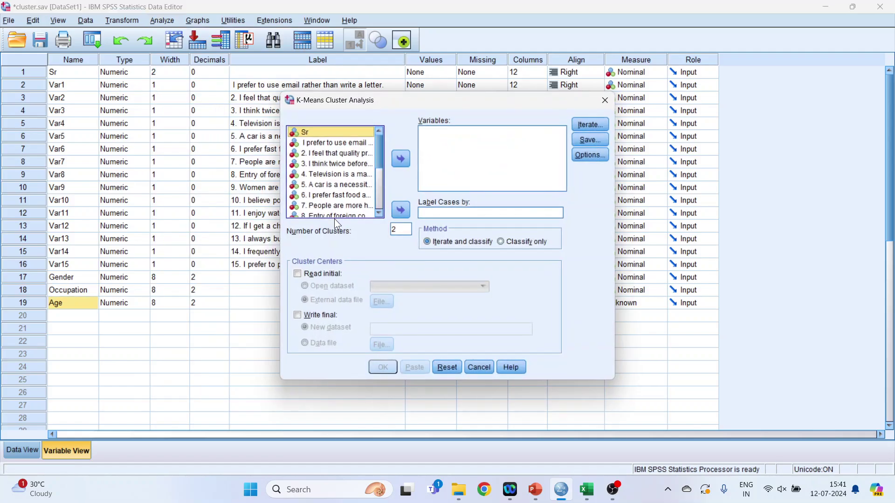
{"action": "left_click", "coordinate": [324, 145]}
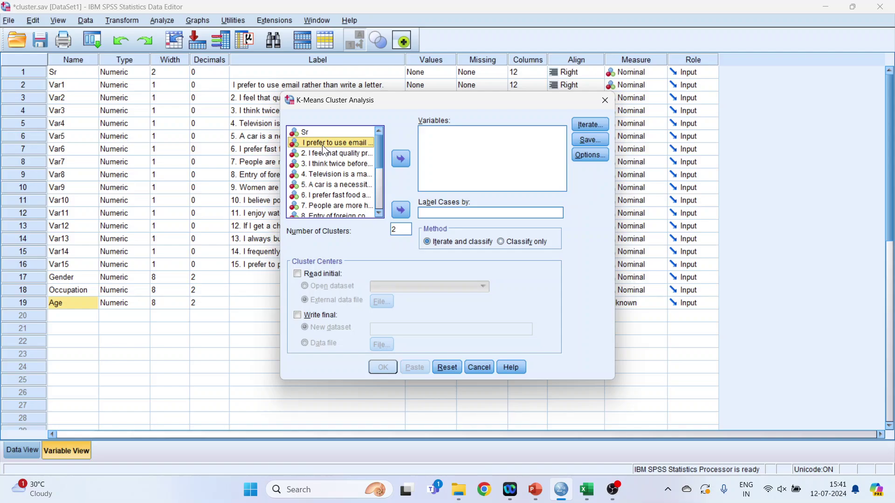
{"action": "key", "text": "shift+Down"}
{"action": "key", "text": "shift+Down"}
{"action": "key", "text": "shift+Down"}
{"action": "key", "text": "shift+Down"}
{"action": "key", "text": "shift+Down"}
{"action": "key", "text": "shift+Down"}
{"action": "key", "text": "shift+Down"}
{"action": "key", "text": "shift+Down"}
{"action": "key", "text": "shift+Down"}
{"action": "key", "text": "shift+Down"}
{"action": "key", "text": "shift+Down"}
{"action": "key", "text": "shift+Down"}
{"action": "key", "text": "shift+Down"}
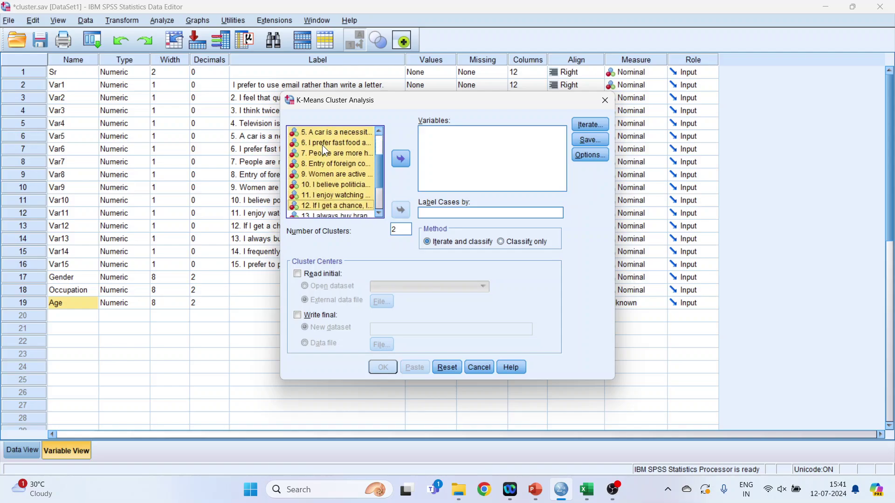
{"action": "key", "text": "shift+Down"}
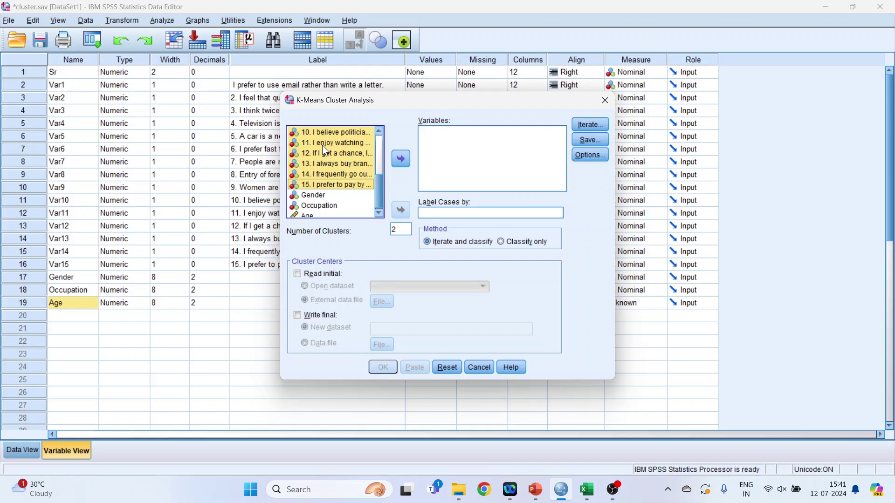
{"action": "left_click", "coordinate": [401, 160]}
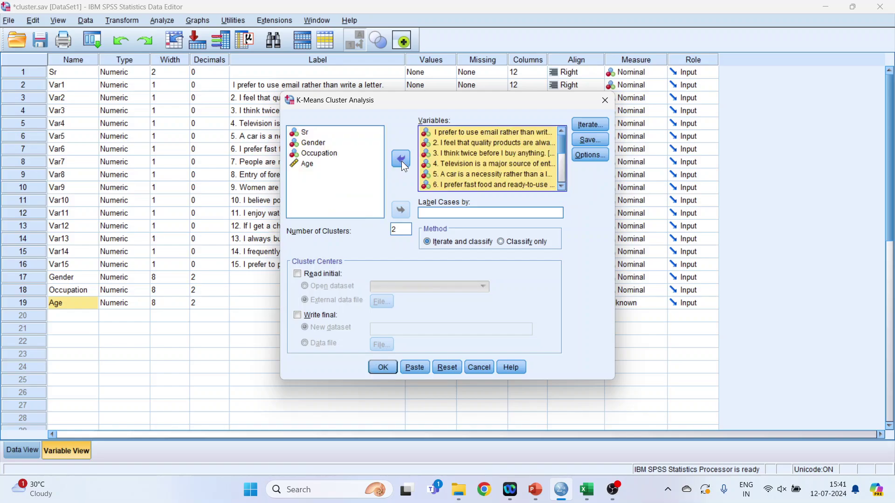
Accept the default iteration settings for the K-Means analysis and choose to save cluster membership as a new variable.
{"action": "left_click", "coordinate": [596, 127]}
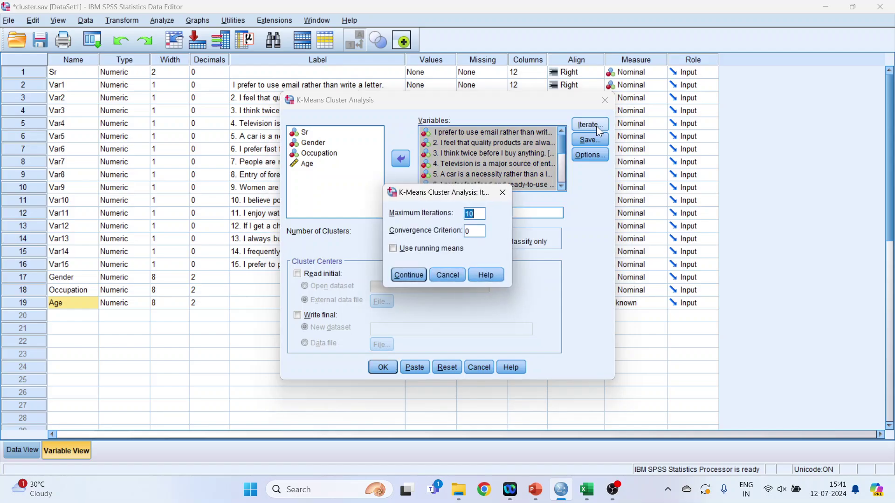
{"action": "left_click", "coordinate": [403, 276]}
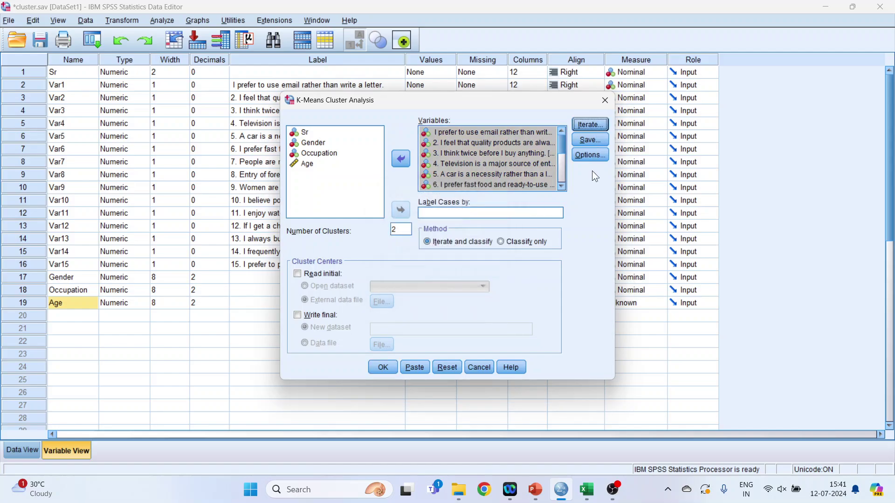
{"action": "left_click", "coordinate": [594, 143]}
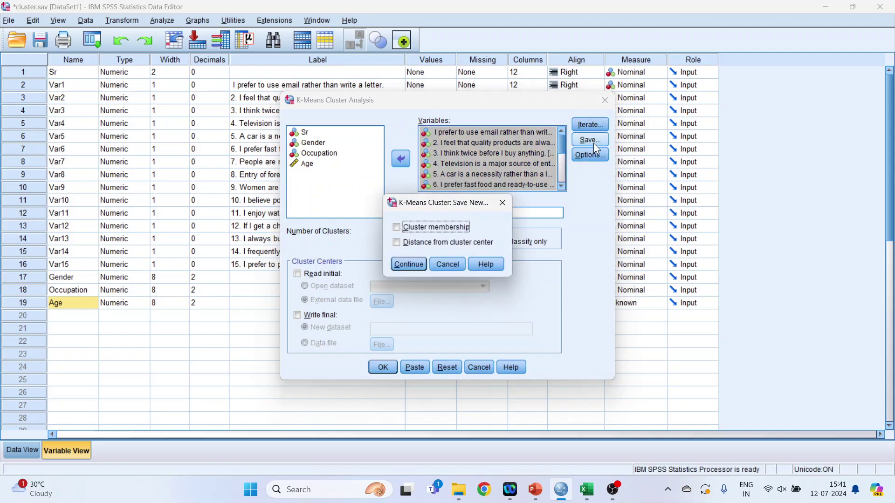
{"action": "left_click", "coordinate": [405, 230]}
{"action": "left_click", "coordinate": [410, 264]}
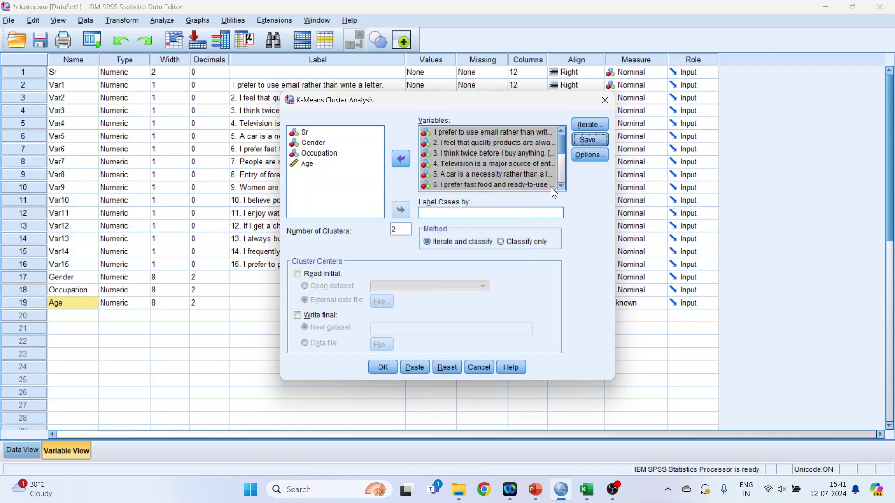
Include the ANOVA table in the K-Means analysis statistics alongside the initial cluster centers.
{"action": "left_click", "coordinate": [591, 155]}
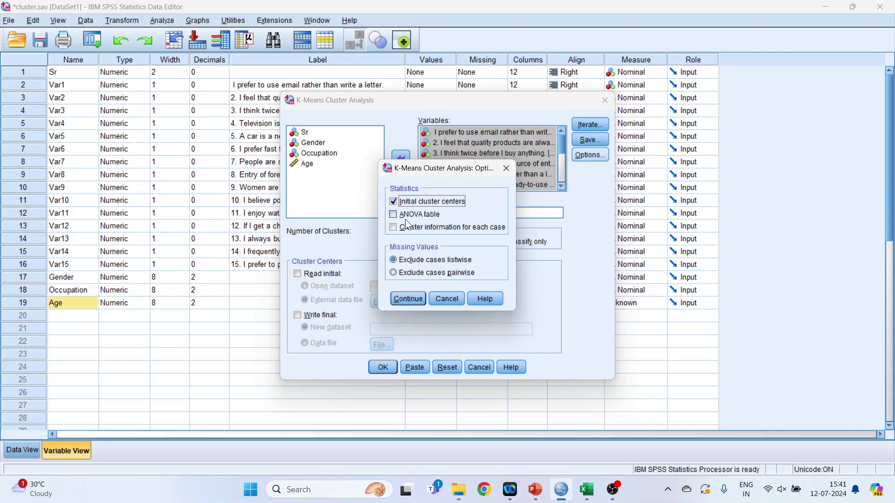
{"action": "left_click", "coordinate": [394, 215]}
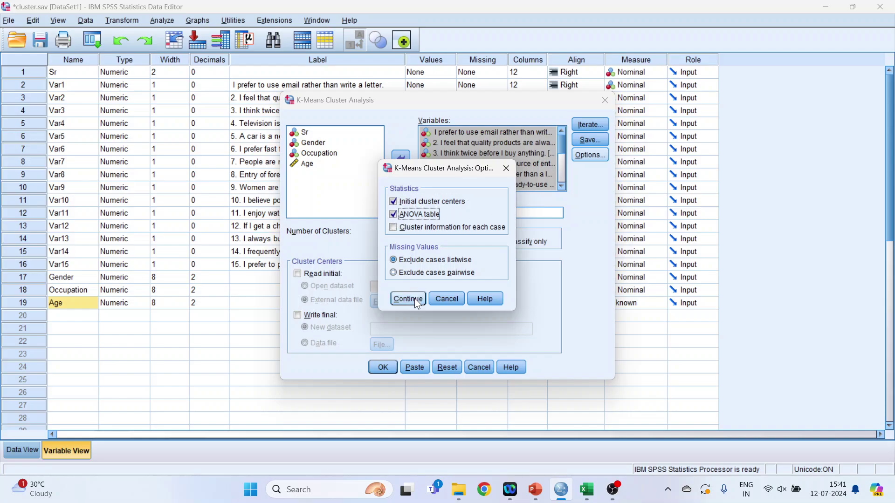
{"action": "left_click", "coordinate": [408, 300]}
Set the number of clusters to 4 and run the K-Means analysis.
{"action": "double_click", "coordinate": [400, 232]}
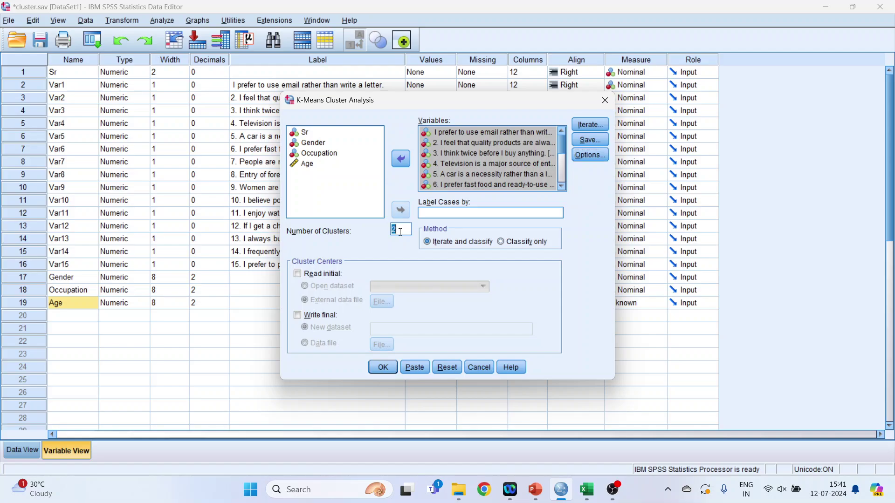
{"action": "type", "text": "4"}
{"action": "left_click", "coordinate": [383, 368]}
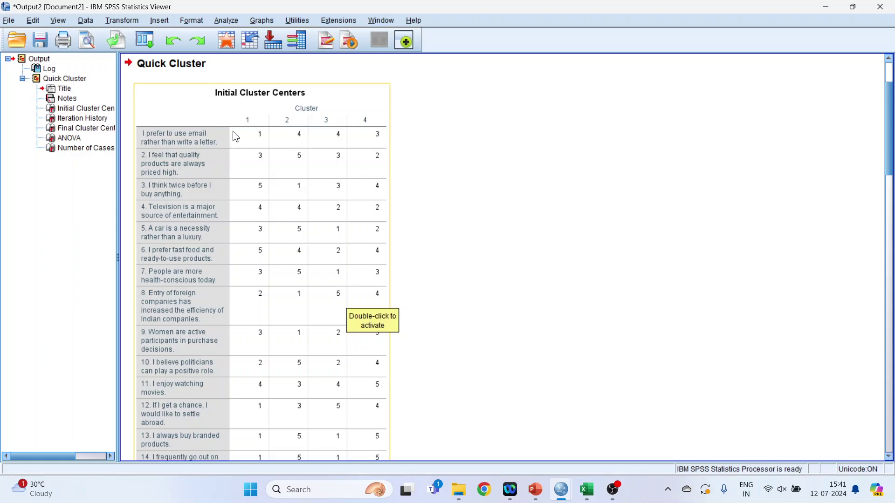
Copy the Final Cluster Centers table from the output and paste it into Excel at cell A1 of Sheet2.
{"action": "scroll", "coordinate": [252, 160], "scroll_direction": "down", "scroll_amount": 2}
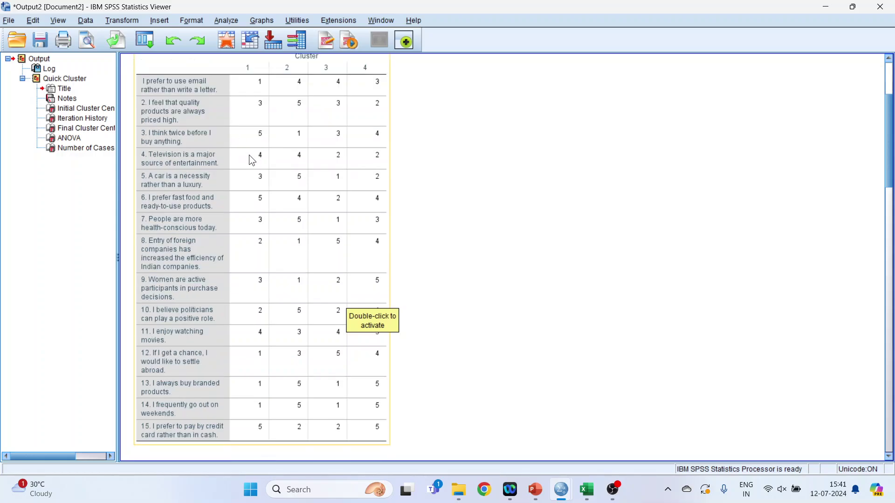
{"action": "scroll", "coordinate": [252, 160], "scroll_direction": "up", "scroll_amount": 4}
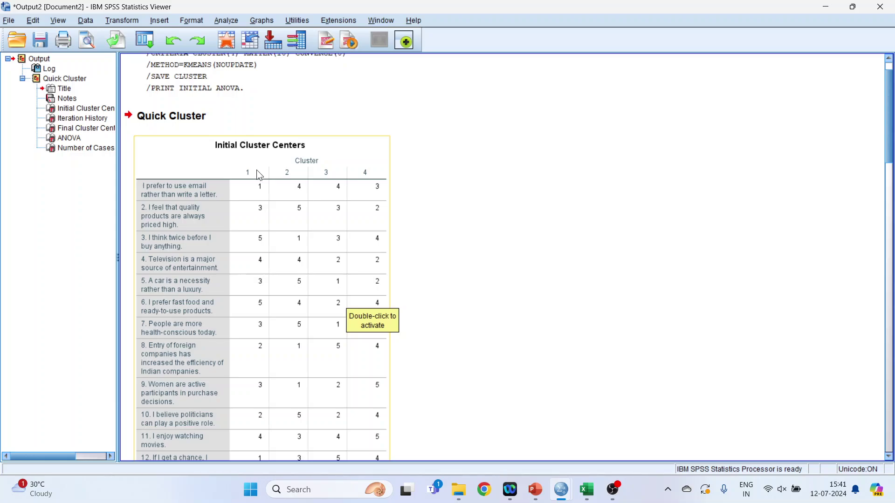
{"action": "scroll", "coordinate": [260, 175], "scroll_direction": "down", "scroll_amount": 15}
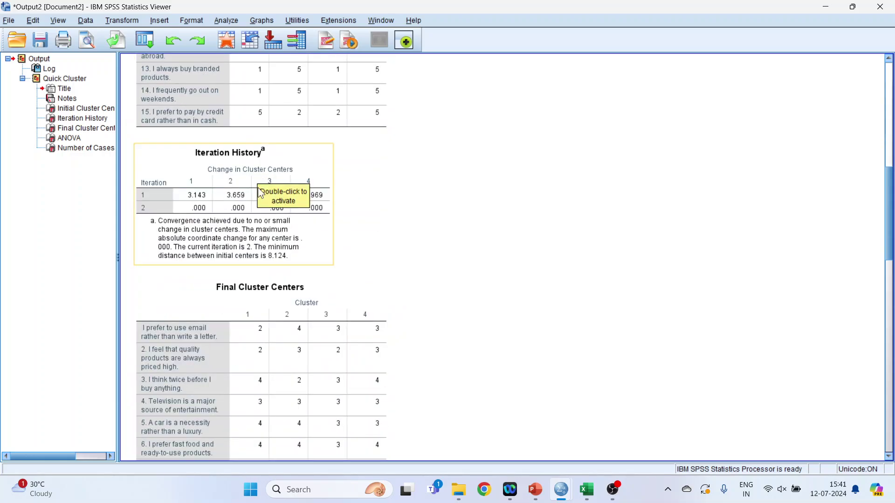
{"action": "scroll", "coordinate": [260, 191], "scroll_direction": "down", "scroll_amount": 6}
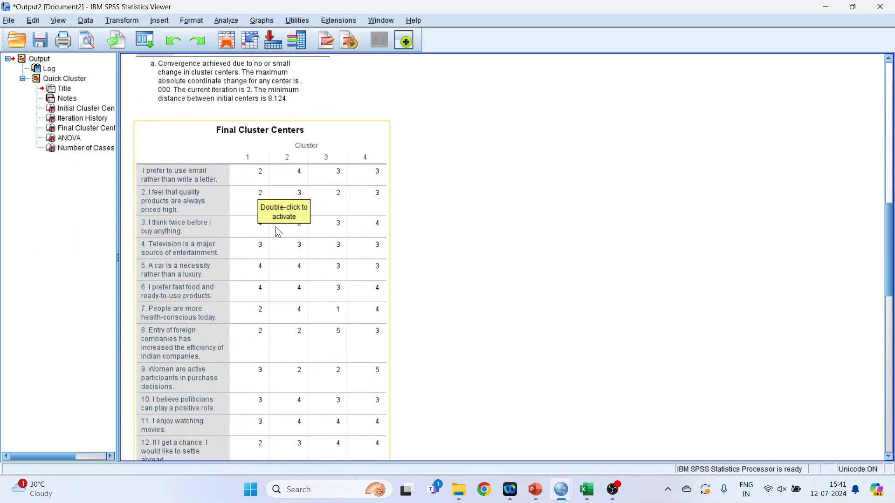
{"action": "left_click", "coordinate": [222, 153]}
{"action": "right_click", "coordinate": [221, 153]}
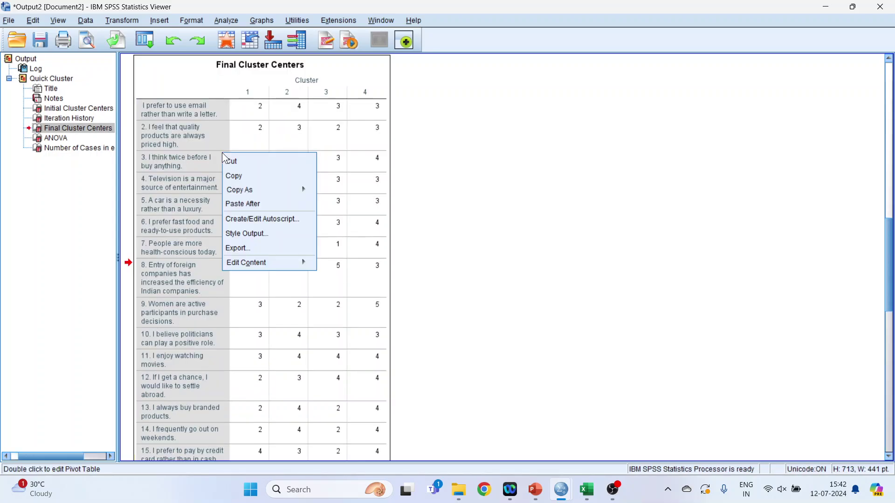
{"action": "left_click", "coordinate": [250, 177]}
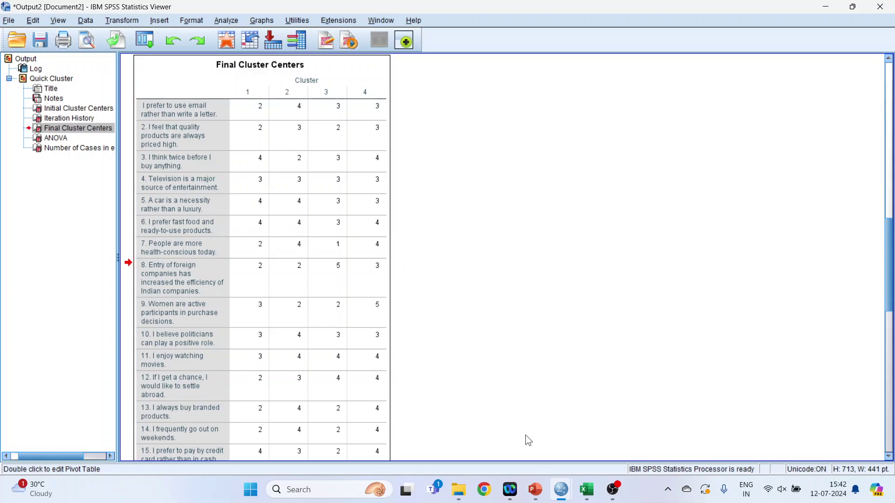
{"action": "left_click", "coordinate": [586, 488]}
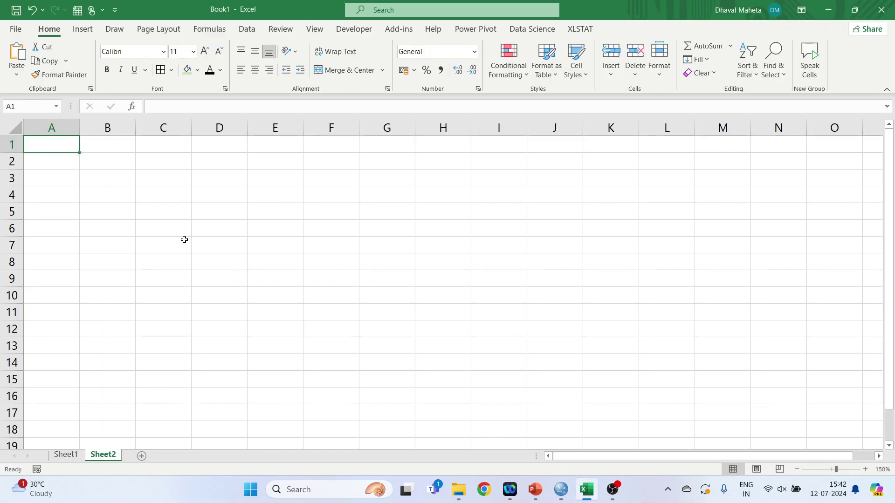
{"action": "key", "text": "ctrl+v"}
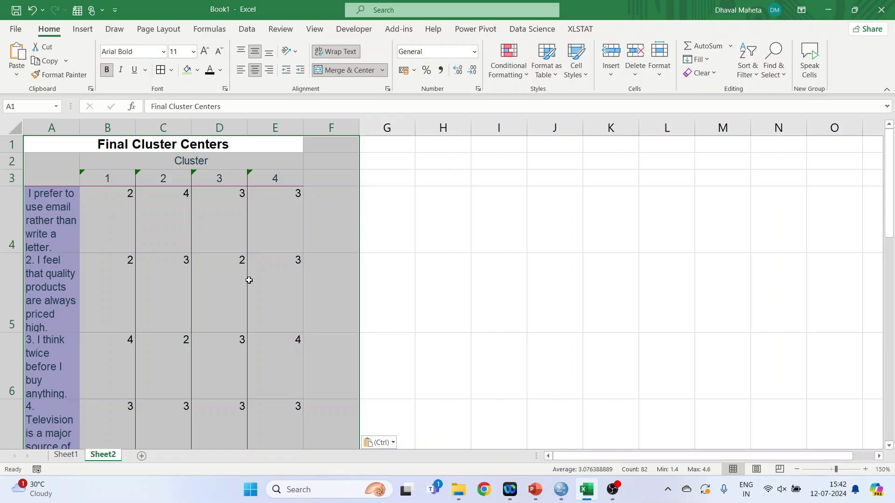
Copy the ANOVA table from the SPSS output and paste it into Excel's Sheet2 at cell H1.
{"action": "left_click", "coordinate": [561, 490]}
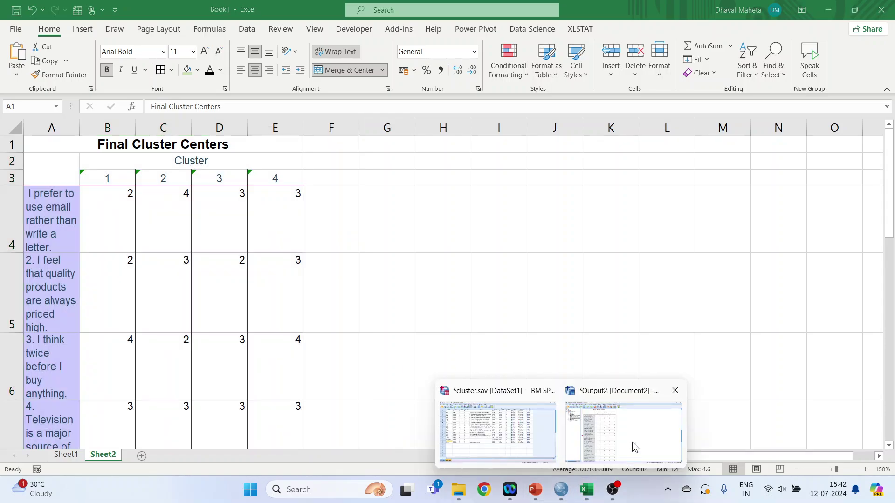
{"action": "left_click", "coordinate": [633, 442]}
{"action": "scroll", "coordinate": [524, 343], "scroll_direction": "down", "scroll_amount": 3}
{"action": "scroll", "coordinate": [538, 346], "scroll_direction": "down", "scroll_amount": 3}
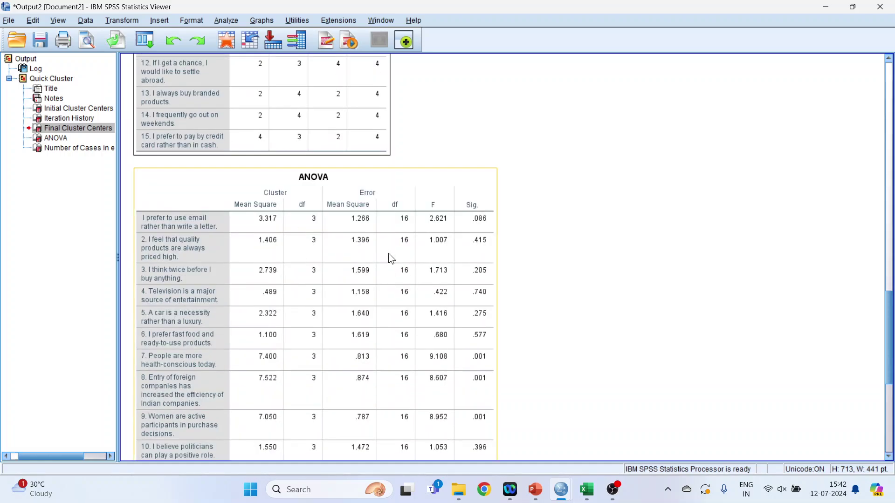
{"action": "scroll", "coordinate": [245, 199], "scroll_direction": "down", "scroll_amount": 2}
{"action": "left_click", "coordinate": [244, 199]}
{"action": "right_click", "coordinate": [244, 199]}
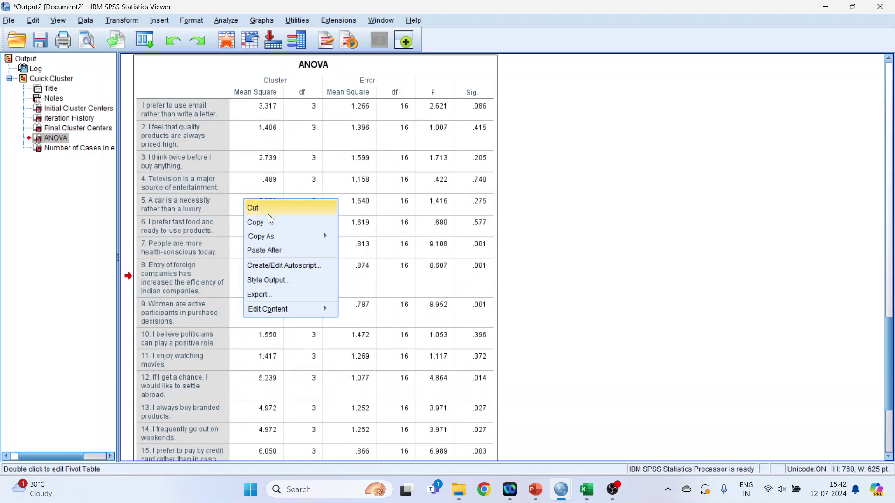
{"action": "left_click", "coordinate": [273, 219]}
{"action": "left_click", "coordinate": [587, 490]}
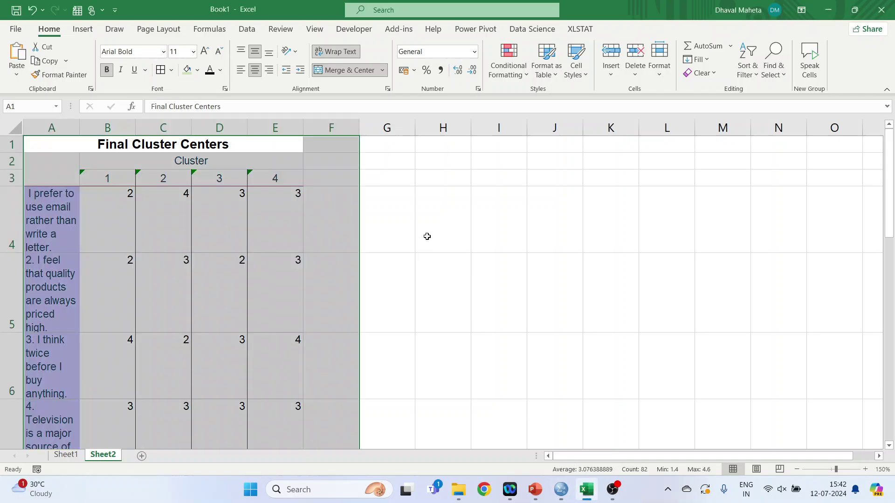
{"action": "left_click", "coordinate": [442, 146]}
{"action": "key", "text": "ctrl+v"}
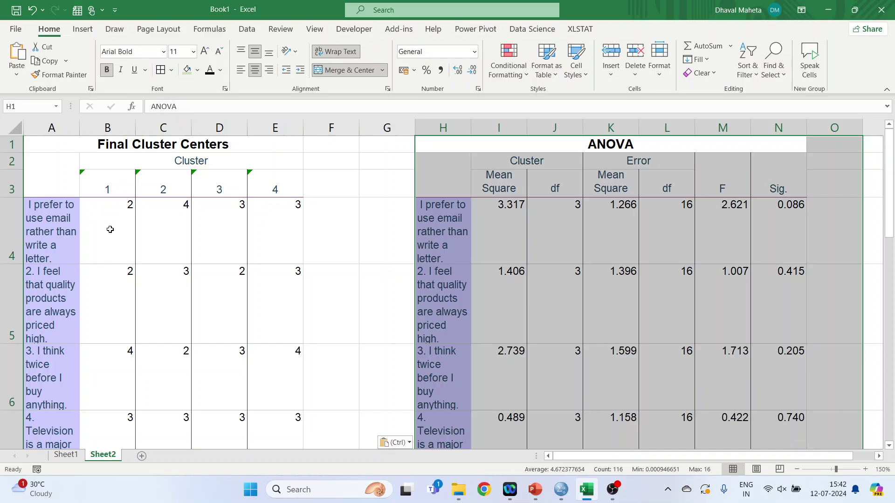
Display the final cluster center values in B4:E18 of Sheet2 with two decimal places.
{"action": "left_click", "coordinate": [797, 470]}
{"action": "left_click", "coordinate": [797, 469]}
{"action": "left_click", "coordinate": [797, 469]}
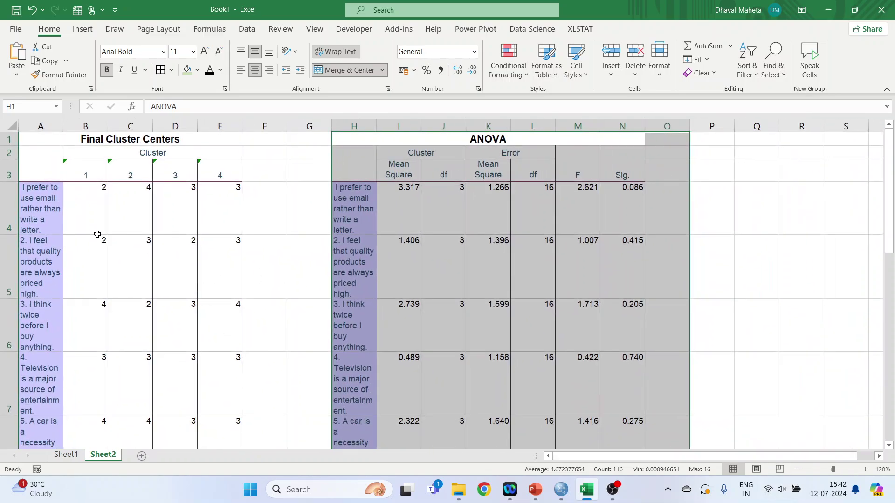
{"action": "left_click", "coordinate": [83, 211]}
{"action": "left_click_drag", "start_coordinate": [83, 212], "coordinate": [229, 408]}
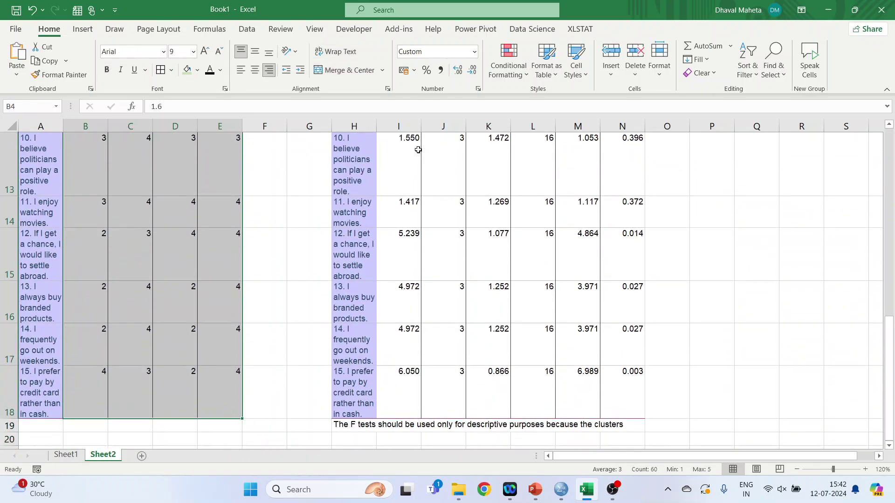
{"action": "left_click", "coordinate": [457, 71]}
{"action": "left_click", "coordinate": [457, 71]}
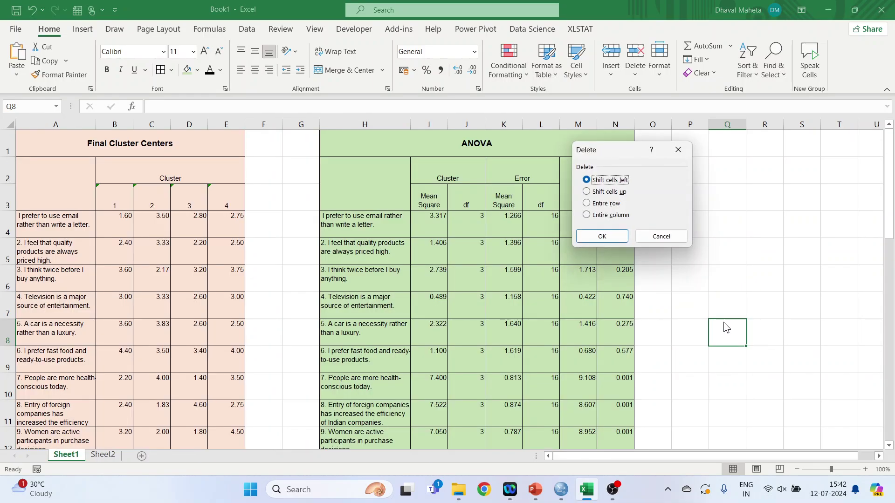
Dismiss the cell deletion dialog and examine the formatted Final Cluster Centers and ANOVA tables on Sheet1, selecting the Sig. column.
{"action": "left_click", "coordinate": [662, 237]}
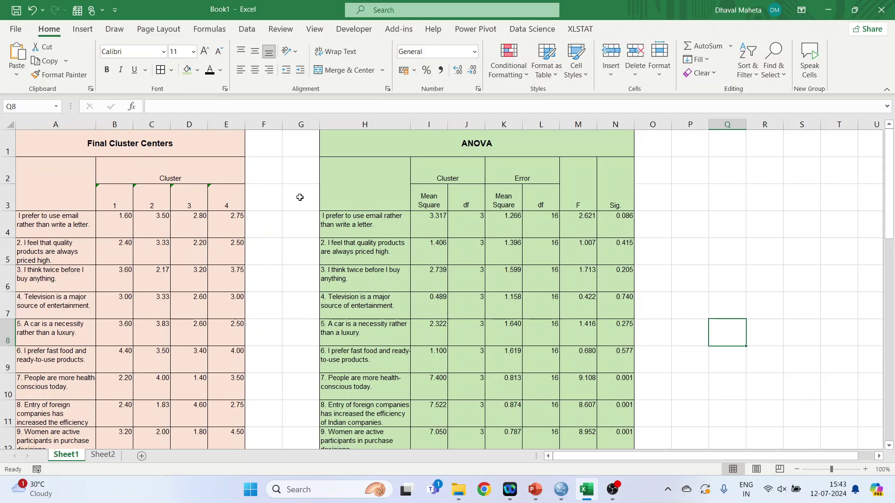
{"action": "left_click", "coordinate": [108, 147]}
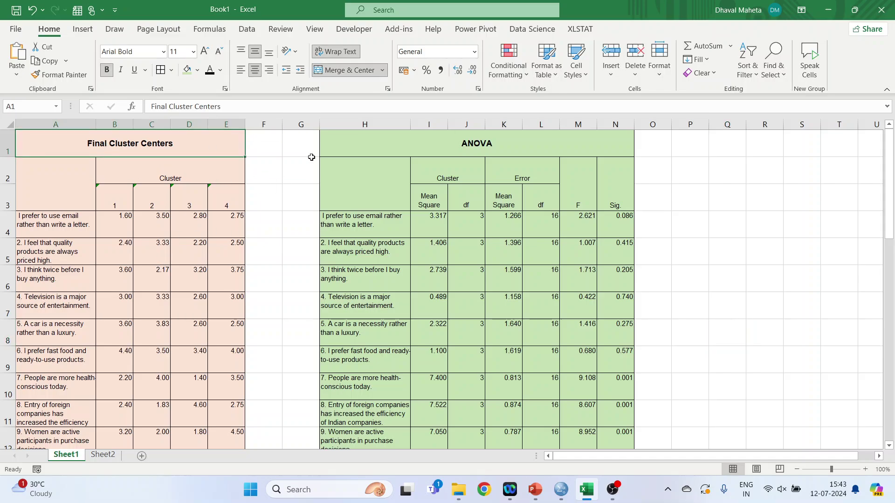
{"action": "left_click", "coordinate": [440, 146]}
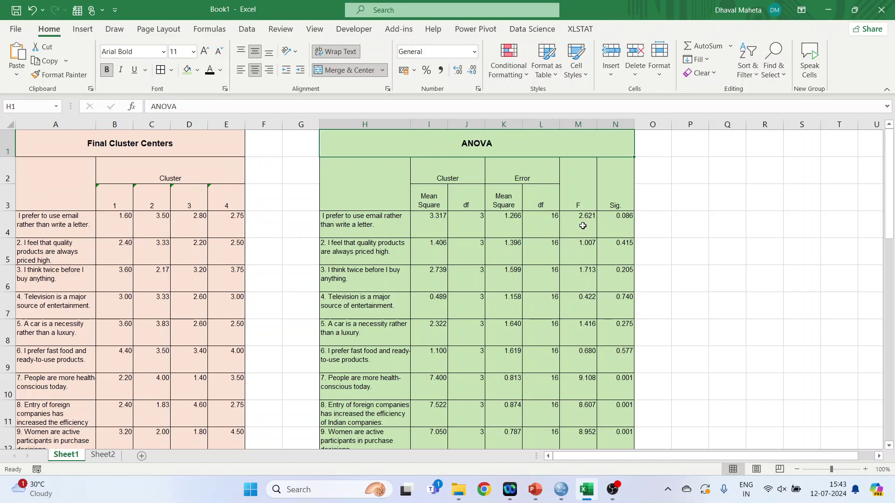
{"action": "left_click", "coordinate": [615, 124]}
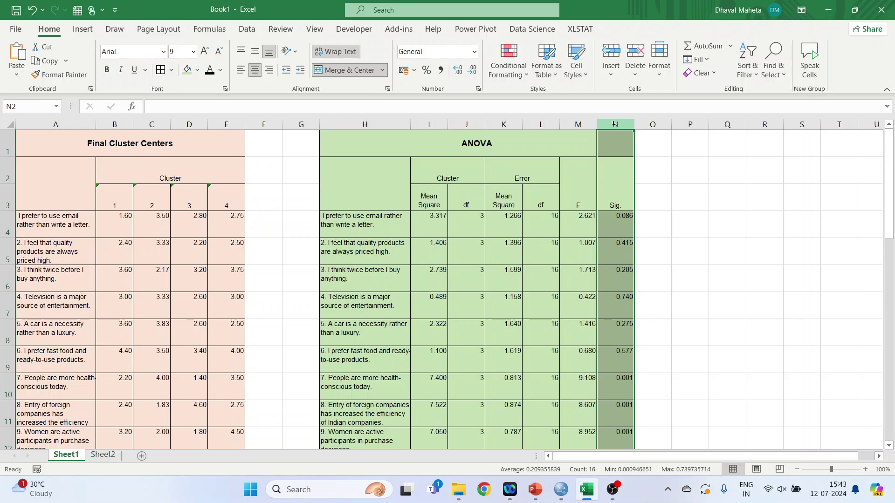
Switch to PowerPoint, view the ANOVA interpretation slide as a slide show, and return to the Excel workbook.
{"action": "left_click", "coordinate": [535, 495]}
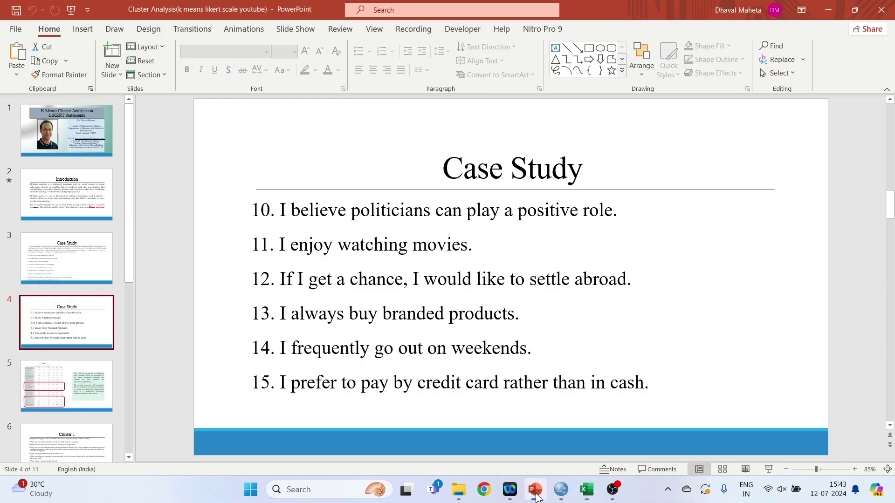
{"action": "left_click", "coordinate": [101, 409]}
{"action": "left_click", "coordinate": [768, 468]}
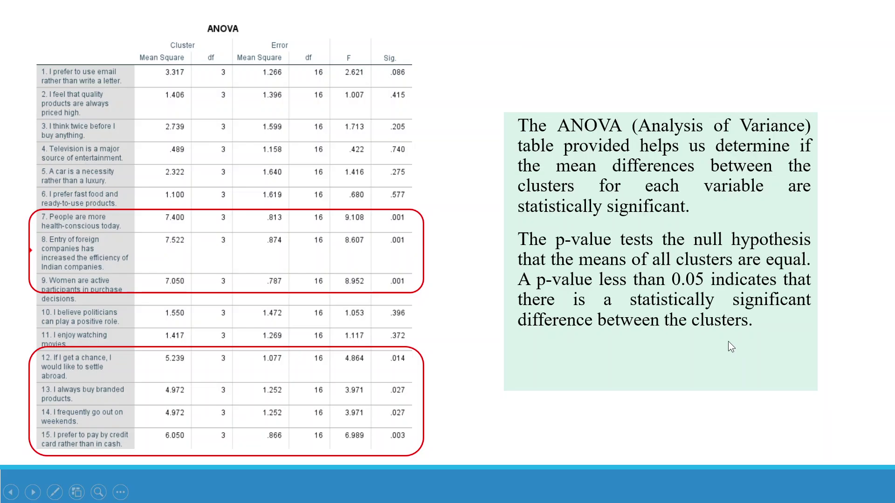
{"action": "key", "text": "Escape"}
{"action": "left_click", "coordinate": [587, 490]}
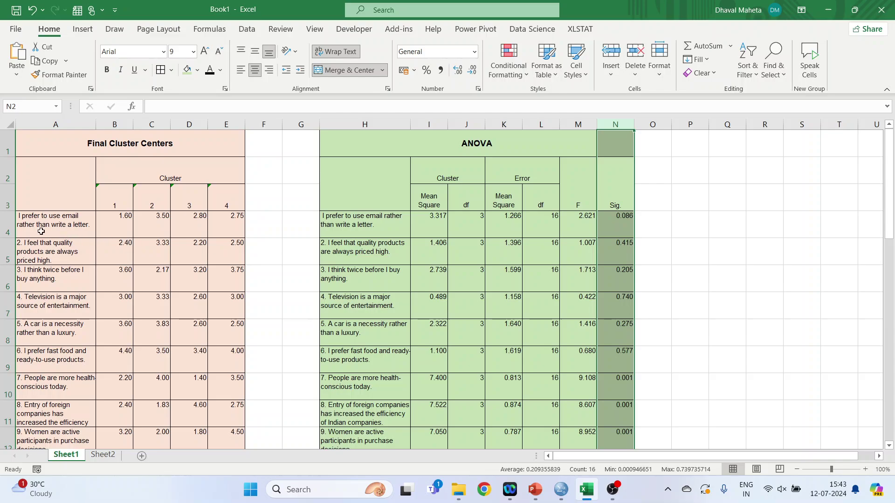
Check the Sig. value and cluster centers of statement 1, "I prefer to use email rather than write a letter", and delete its row from Sheet1.
{"action": "left_click", "coordinate": [5, 222]}
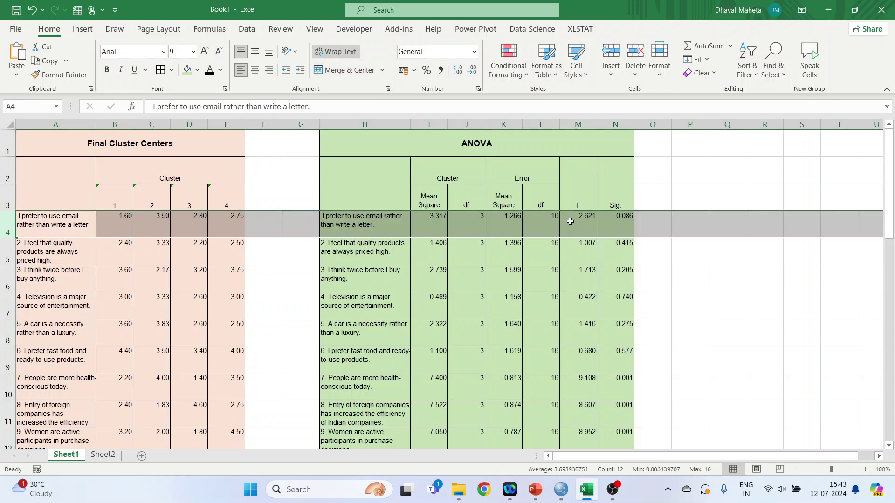
{"action": "left_click", "coordinate": [614, 223]}
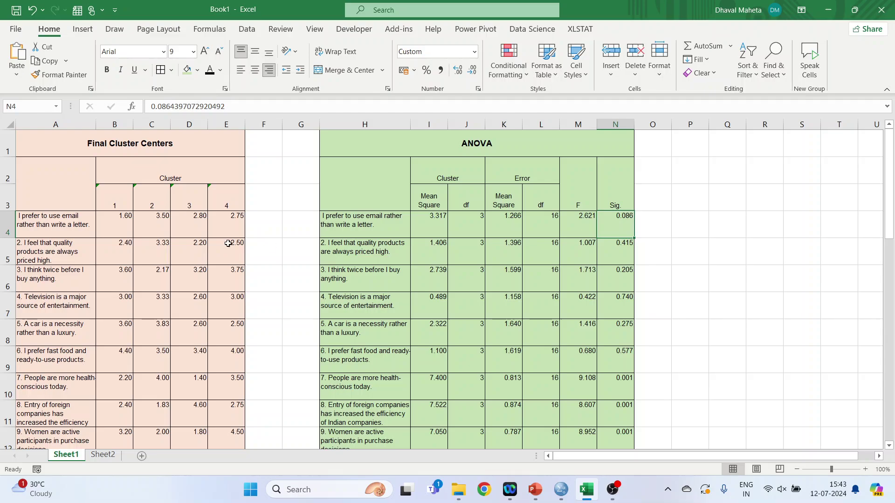
{"action": "left_click_drag", "start_coordinate": [118, 226], "coordinate": [227, 225]}
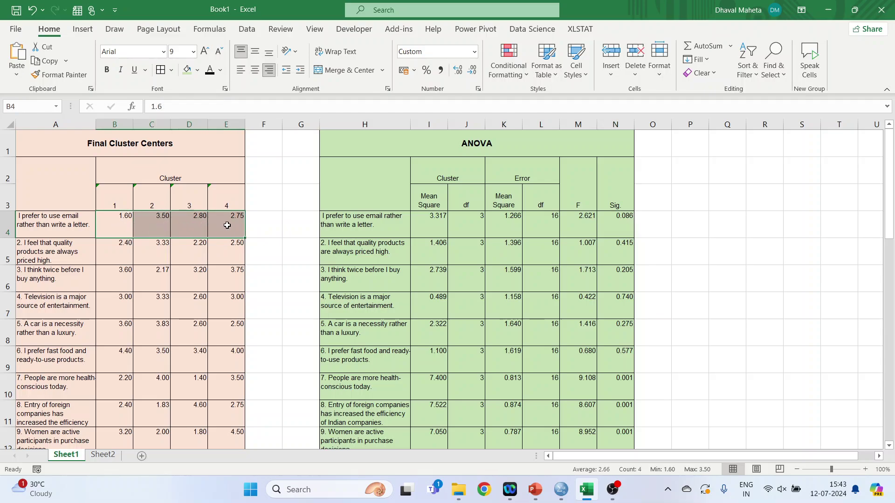
{"action": "left_click_drag", "start_coordinate": [113, 200], "coordinate": [211, 212]}
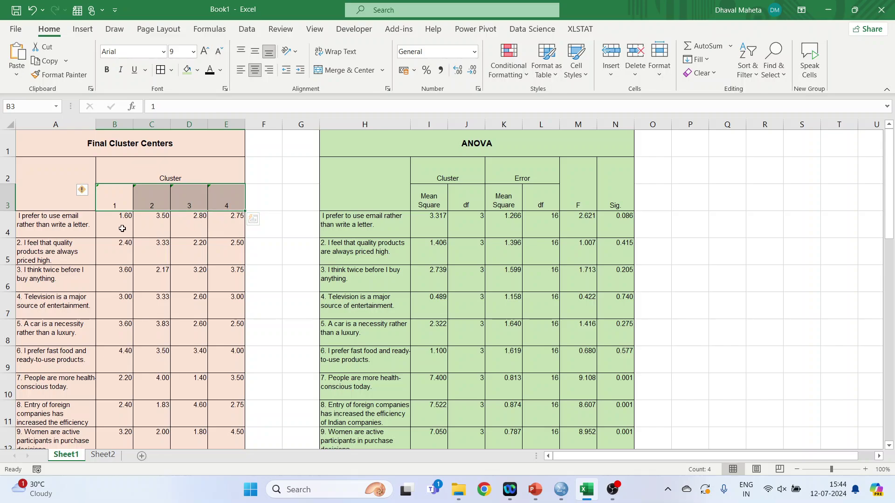
{"action": "left_click_drag", "start_coordinate": [122, 228], "coordinate": [228, 225]}
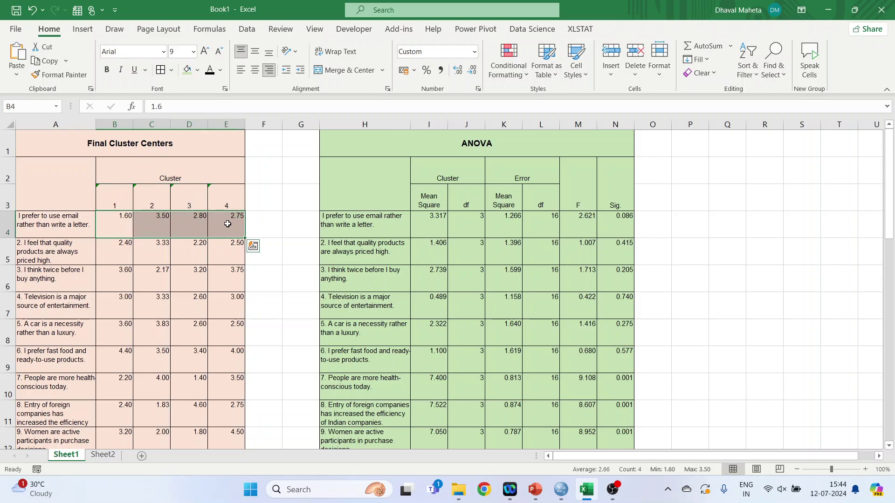
{"action": "left_click", "coordinate": [6, 228]}
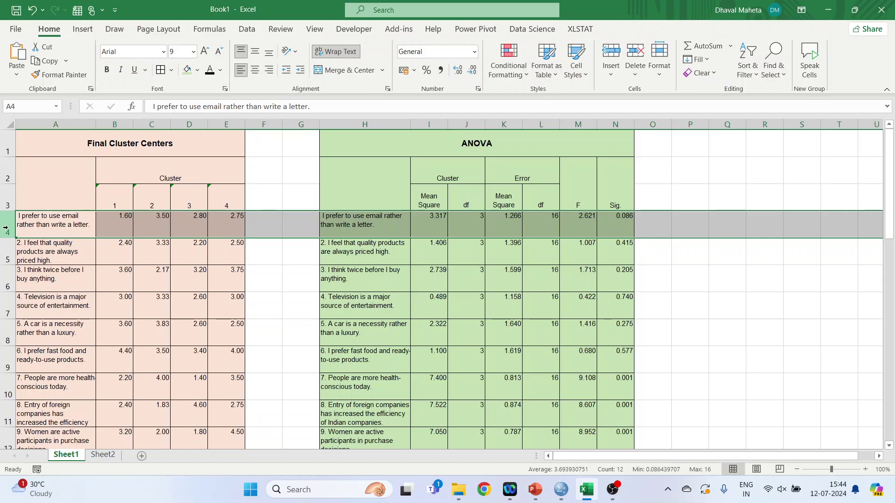
{"action": "right_click", "coordinate": [7, 227]}
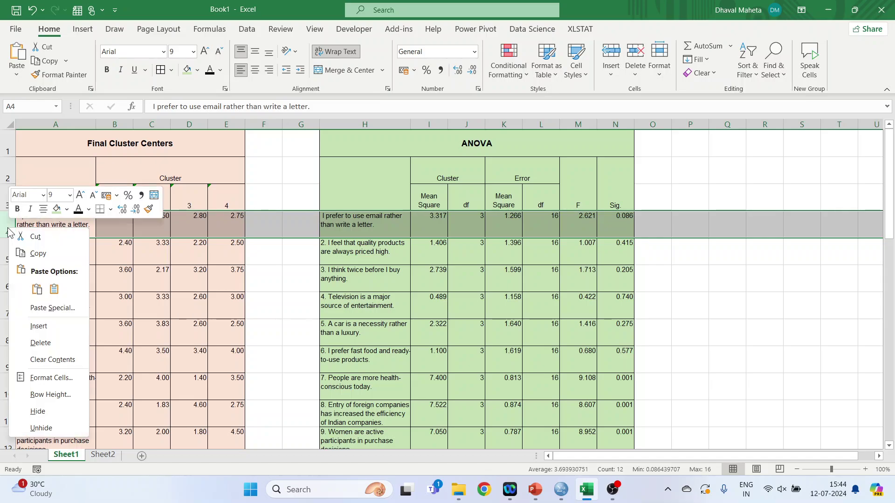
{"action": "left_click", "coordinate": [55, 344]}
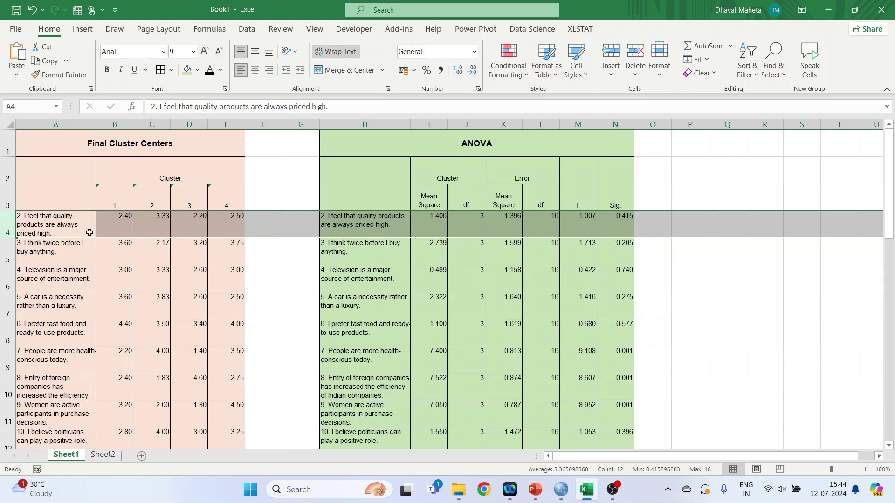
Review the cluster centers and Sig. values below the headers and delete the rows for statements 2 to 6 from Sheet1.
{"action": "left_click", "coordinate": [122, 228]}
{"action": "left_click", "coordinate": [157, 225]}
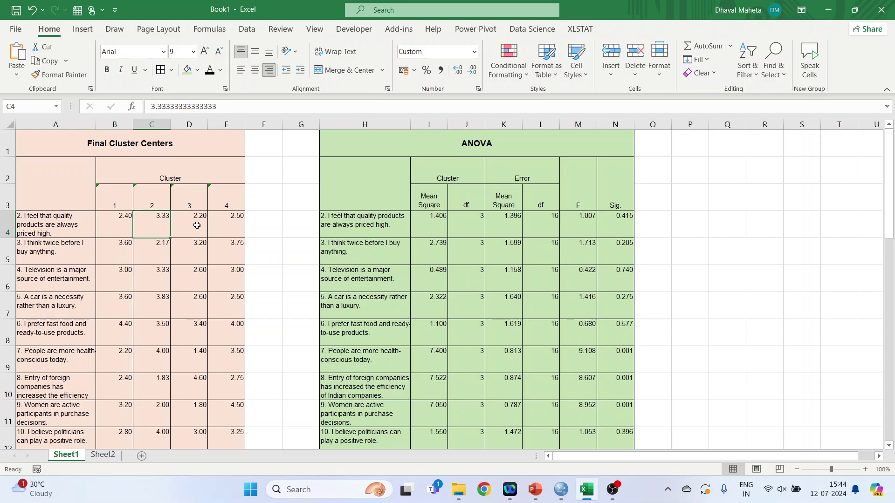
{"action": "left_click", "coordinate": [196, 227]}
{"action": "left_click", "coordinate": [236, 228]}
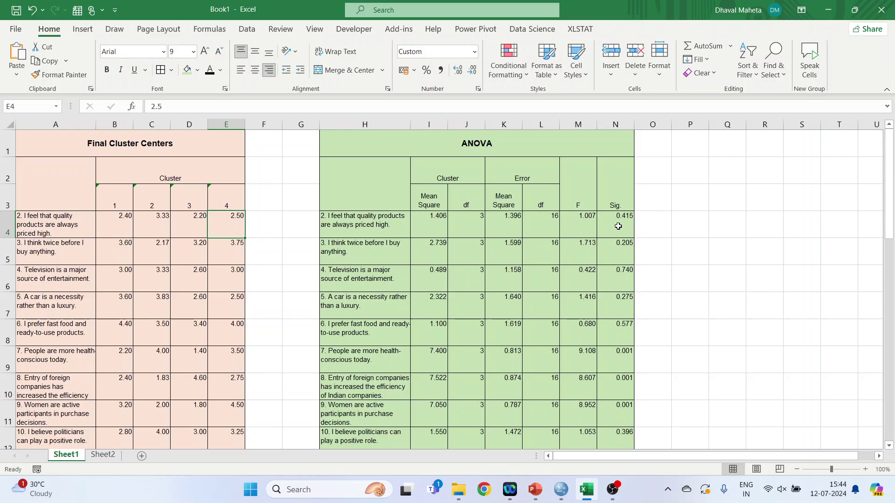
{"action": "left_click_drag", "start_coordinate": [618, 226], "coordinate": [628, 328]}
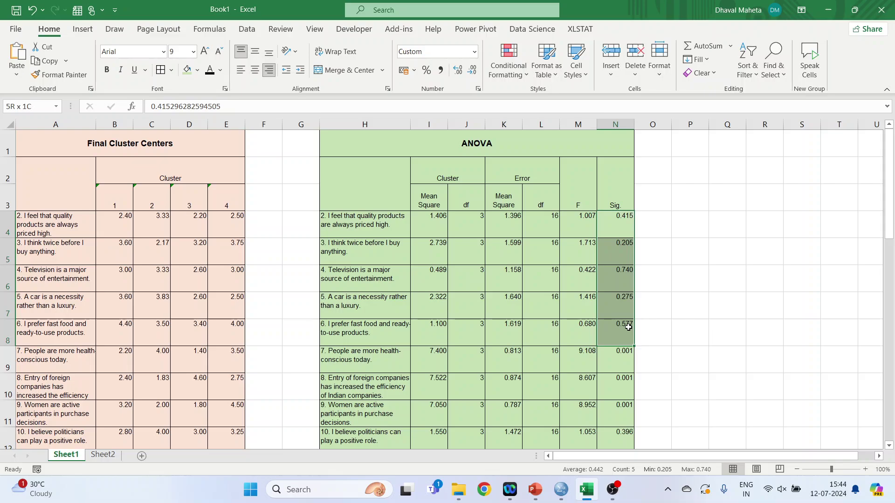
{"action": "left_click_drag", "start_coordinate": [629, 327], "coordinate": [629, 328]}
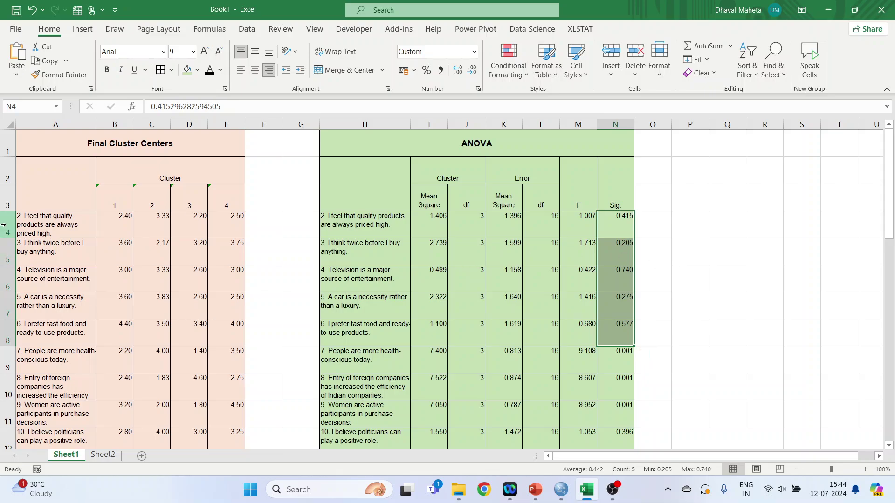
{"action": "left_click_drag", "start_coordinate": [4, 224], "coordinate": [10, 338]}
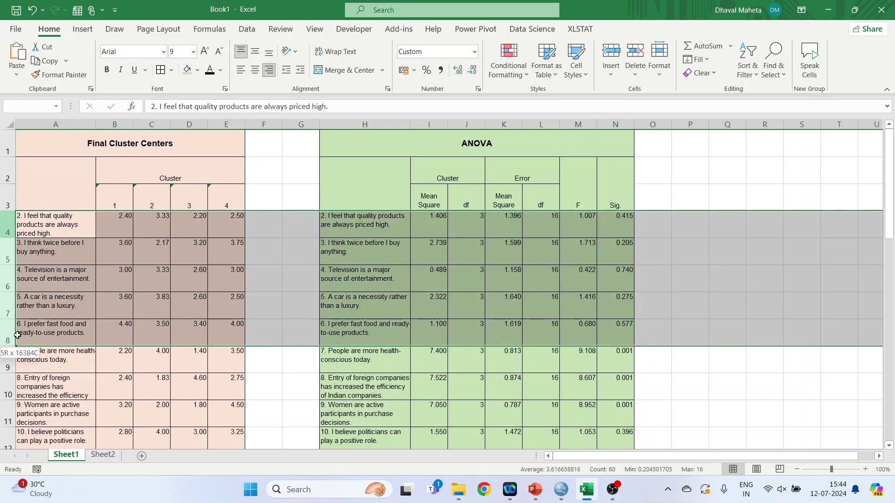
{"action": "right_click", "coordinate": [14, 236]}
{"action": "left_click", "coordinate": [56, 340]}
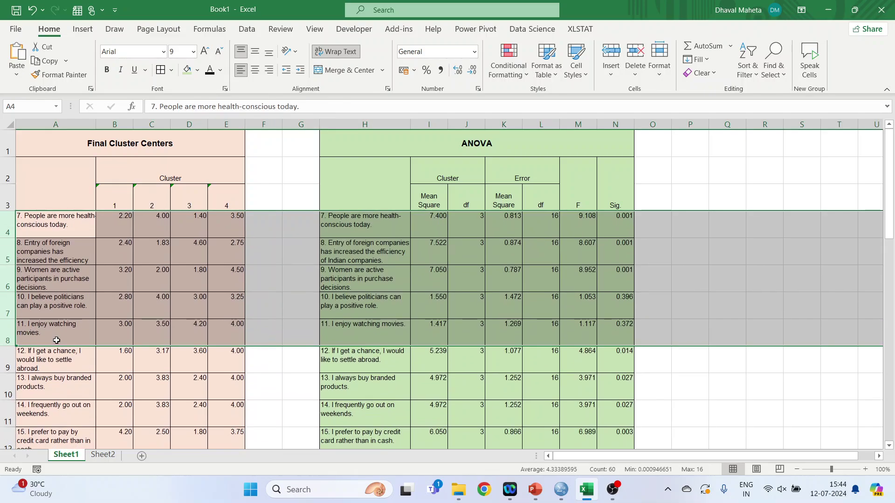
Check the rows for statements 7 to 9, keep them, and delete the rows for statements 10 and 11.
{"action": "left_click", "coordinate": [2, 219]}
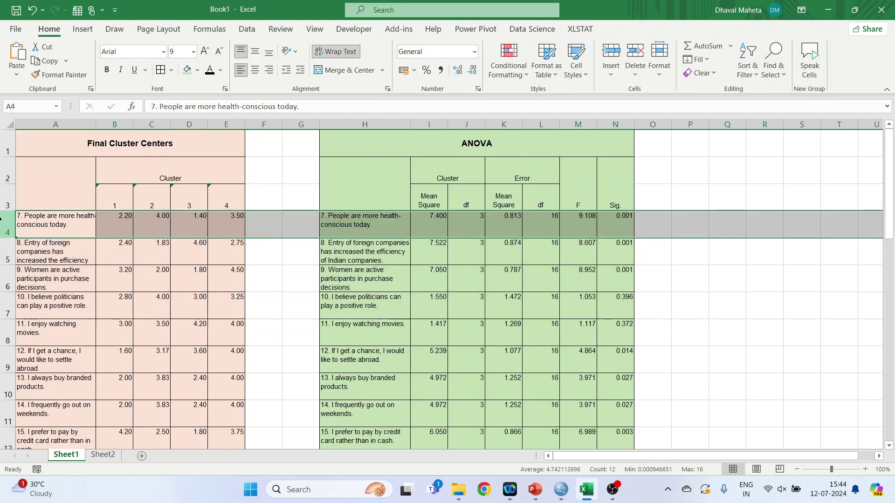
{"action": "left_click", "coordinate": [6, 254]}
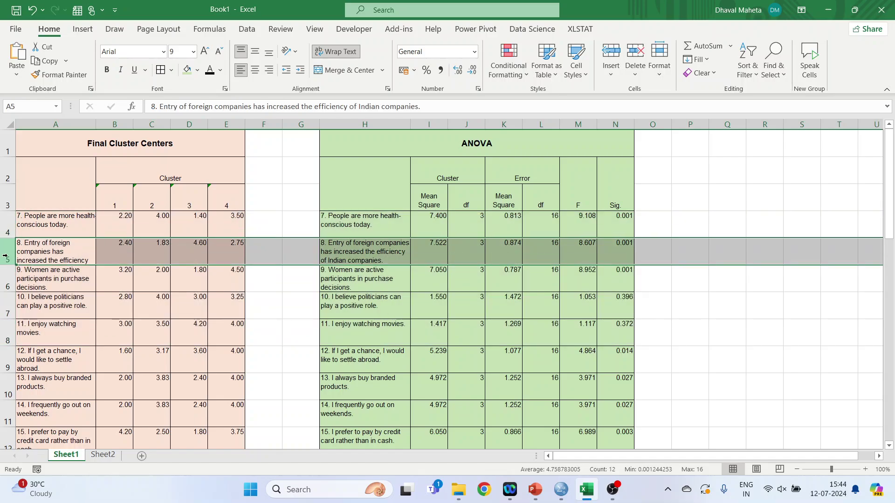
{"action": "left_click", "coordinate": [7, 278]}
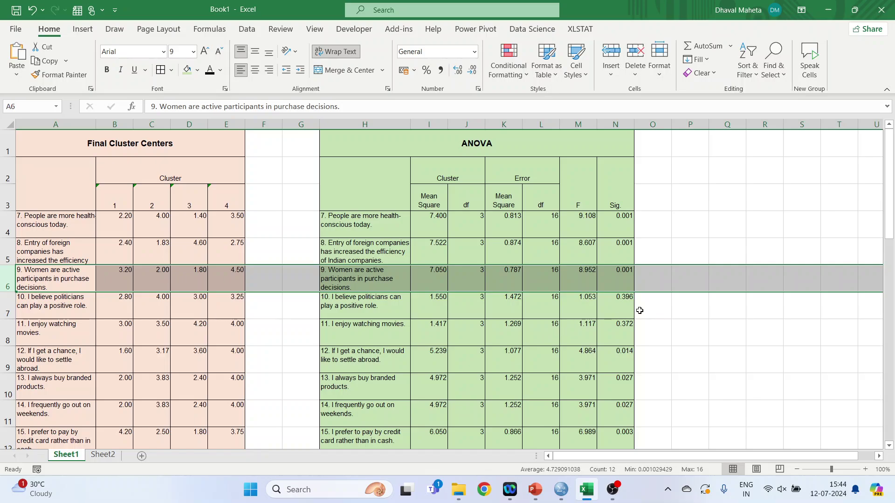
{"action": "left_click", "coordinate": [5, 305]}
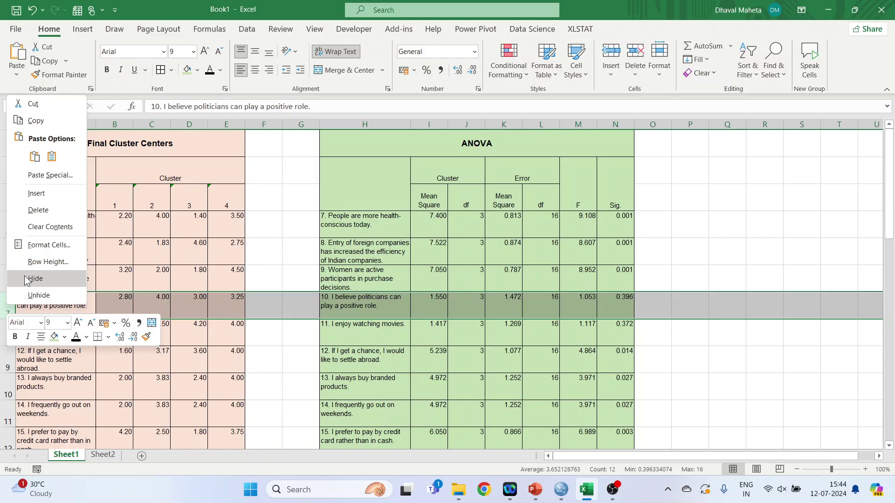
{"action": "left_click", "coordinate": [39, 210]}
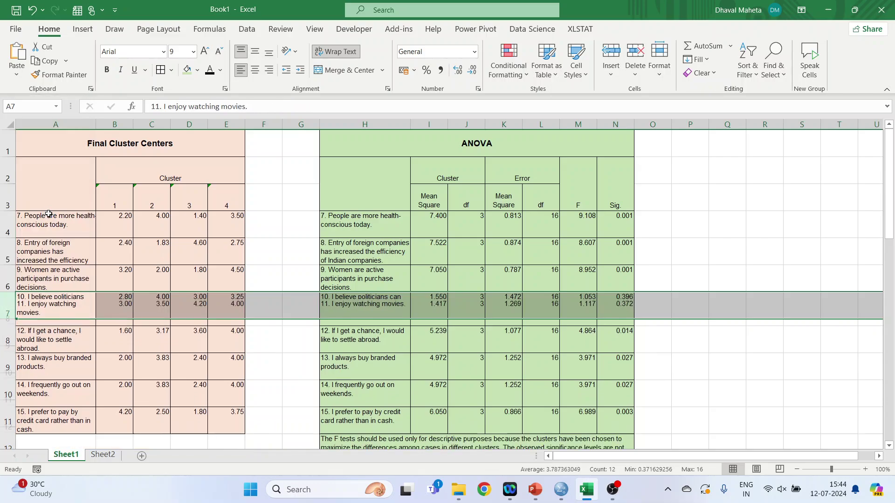
{"action": "right_click", "coordinate": [8, 305]}
{"action": "left_click", "coordinate": [55, 207]}
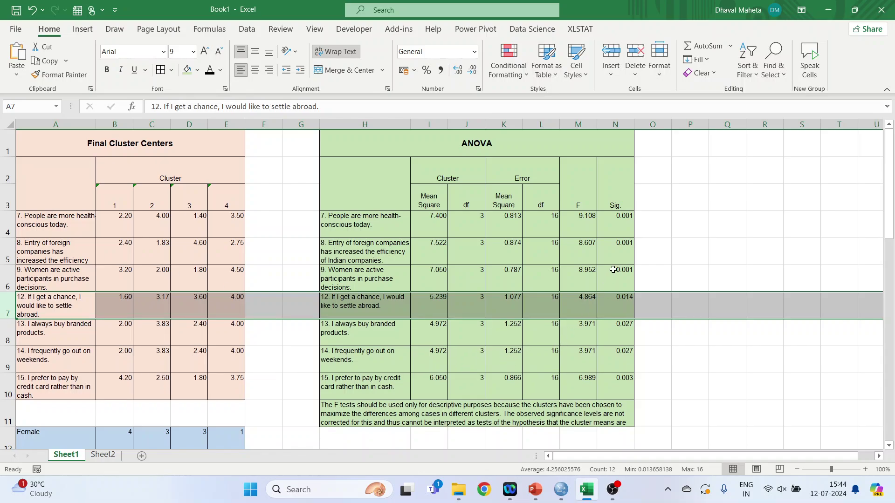
Examine the remaining statements 7, 8, 9 and 12 to 15 together with their Sig. values in the ANOVA table.
{"action": "left_click", "coordinate": [52, 222]}
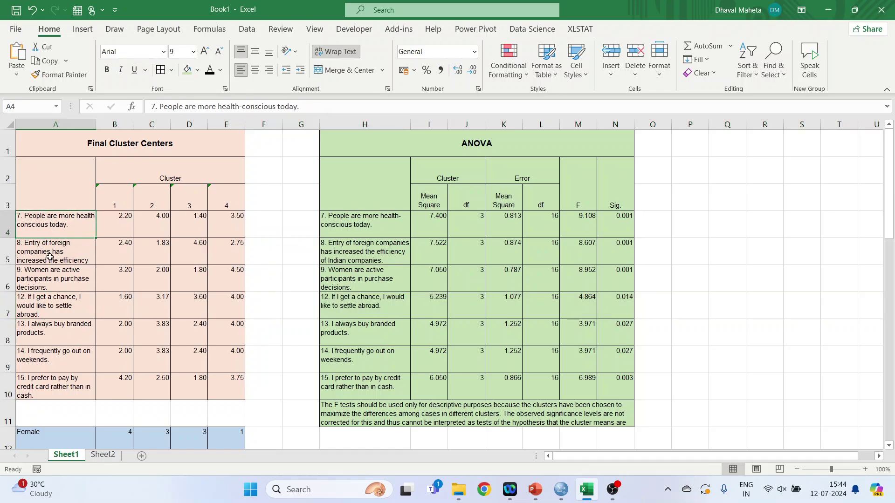
{"action": "left_click", "coordinate": [53, 252]}
{"action": "left_click", "coordinate": [57, 277]}
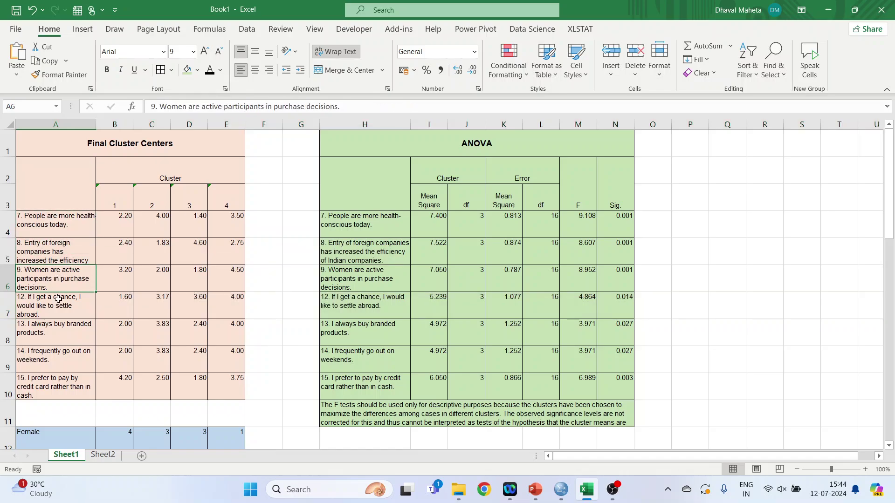
{"action": "left_click", "coordinate": [58, 305]}
{"action": "left_click", "coordinate": [57, 332]}
{"action": "left_click", "coordinate": [59, 364]}
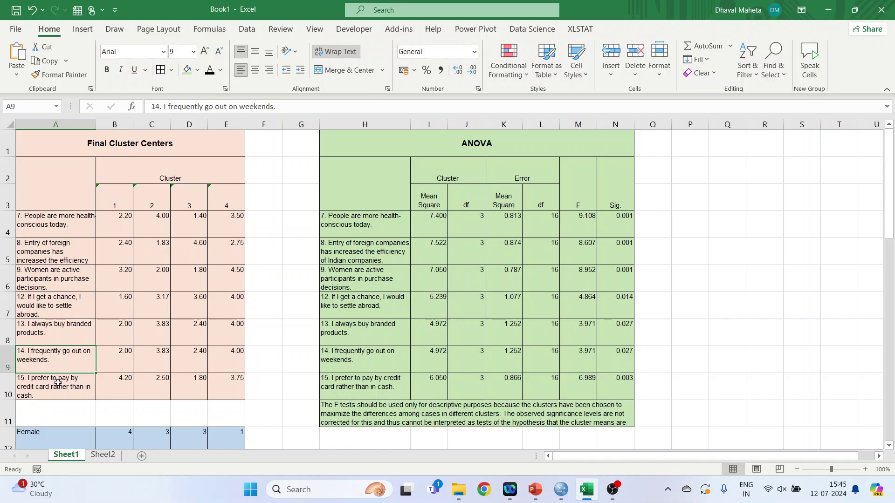
{"action": "left_click", "coordinate": [59, 383]}
{"action": "left_click_drag", "start_coordinate": [622, 224], "coordinate": [623, 387]}
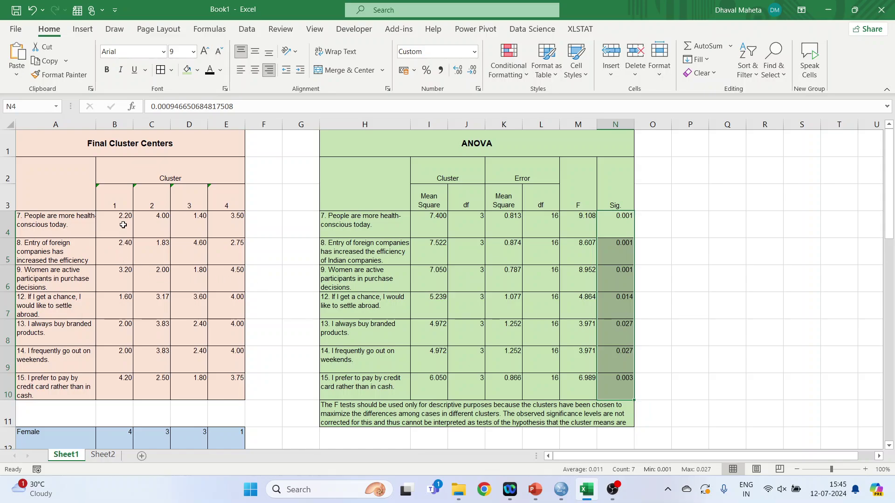
Examine Cluster 1's center values for statements 7, 8, 9 and 12 in the Final Cluster Centers table.
{"action": "left_click", "coordinate": [115, 124]}
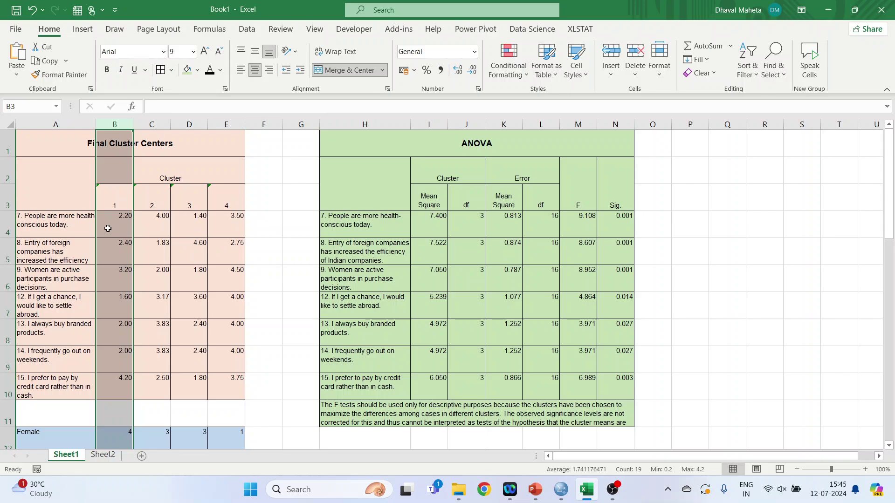
{"action": "left_click", "coordinate": [123, 226]}
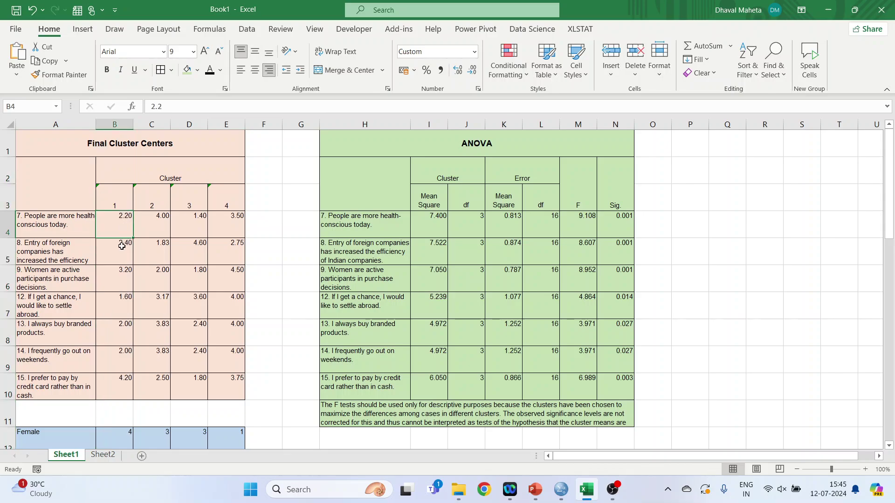
{"action": "left_click", "coordinate": [122, 246]}
{"action": "left_click", "coordinate": [122, 282]}
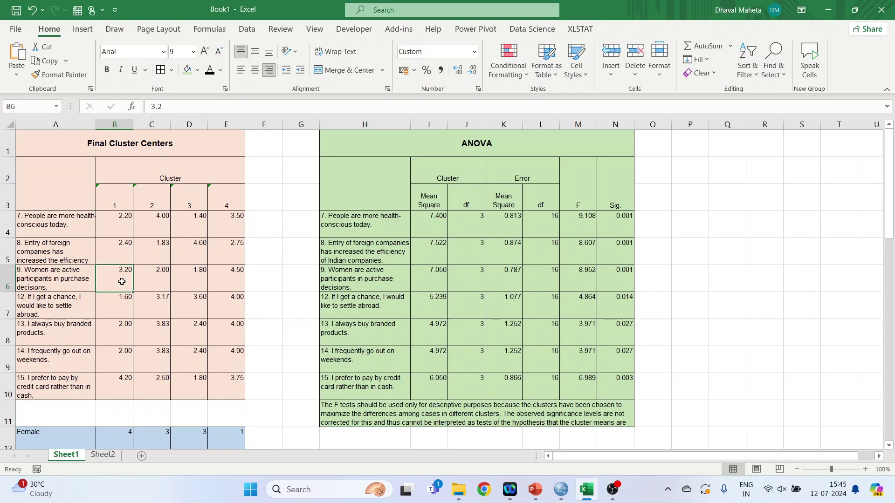
{"action": "left_click", "coordinate": [65, 232]}
{"action": "left_click", "coordinate": [117, 223]}
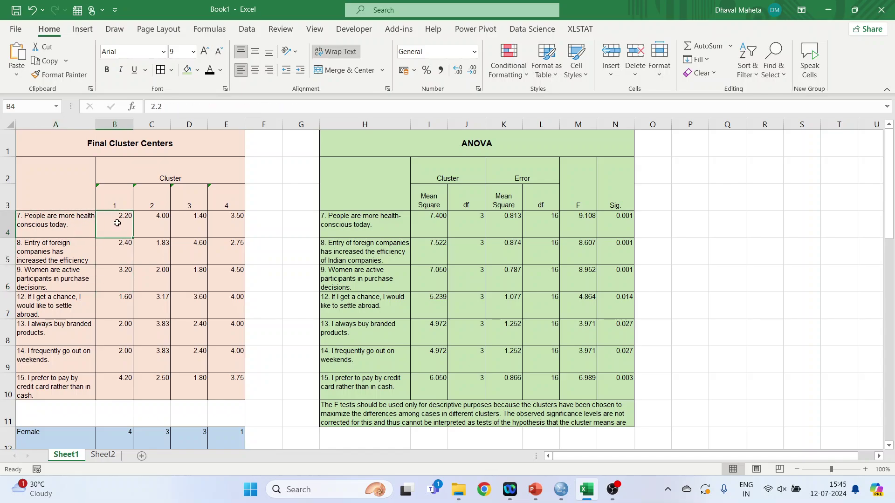
{"action": "left_click", "coordinate": [68, 250]}
{"action": "left_click", "coordinate": [123, 249]}
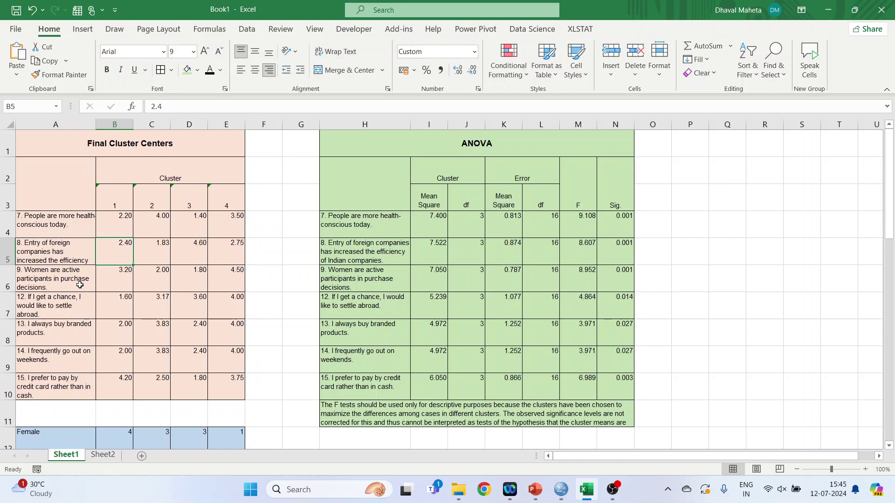
{"action": "left_click", "coordinate": [80, 285]}
{"action": "left_click", "coordinate": [118, 281]}
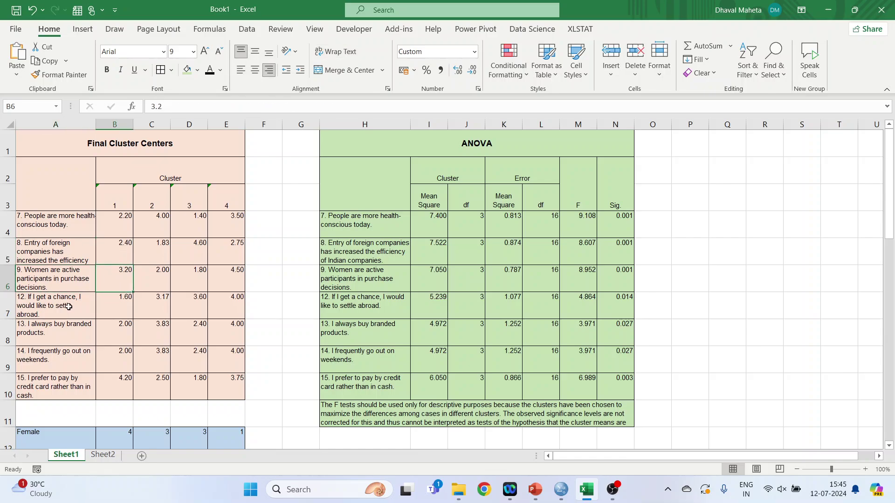
{"action": "left_click", "coordinate": [68, 306]}
{"action": "left_click", "coordinate": [128, 302]}
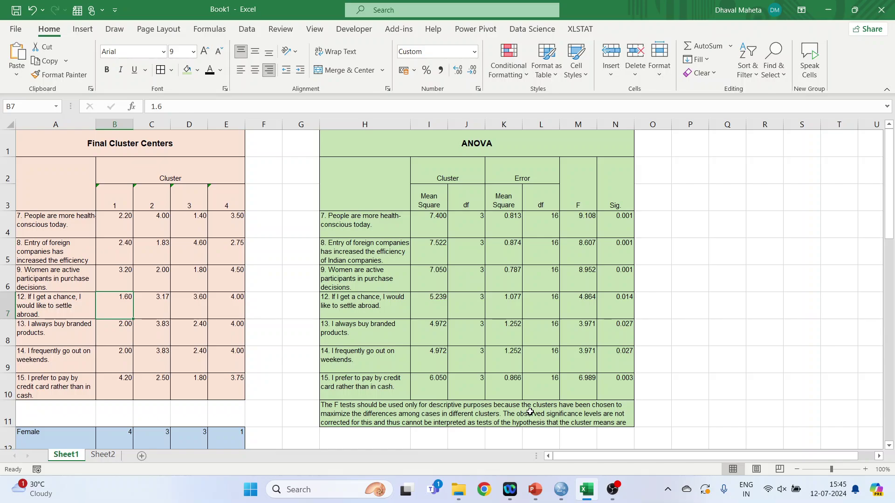
Switch to PowerPoint and display the Case Study slide that explains the 1-to-5 agreement scale.
{"action": "left_click", "coordinate": [535, 490]}
{"action": "left_click", "coordinate": [86, 281]}
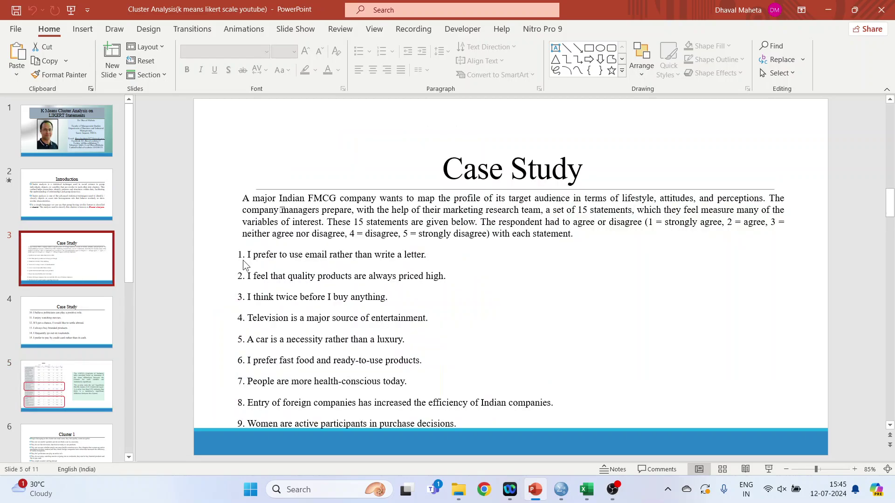
Read the 1-to-5 agreement scale on the Case Study slide in full-screen view and return to the Excel workbook.
{"action": "left_click", "coordinate": [769, 470]}
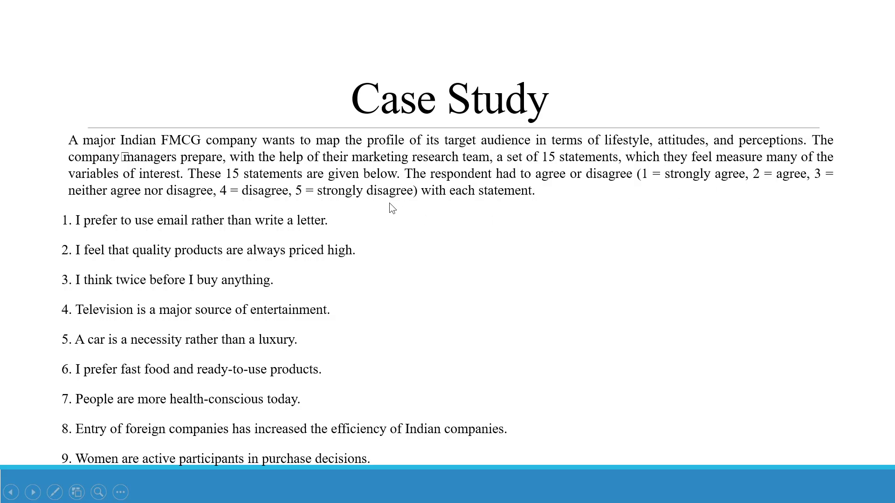
{"action": "key", "text": "Escape"}
{"action": "left_click", "coordinate": [586, 490]}
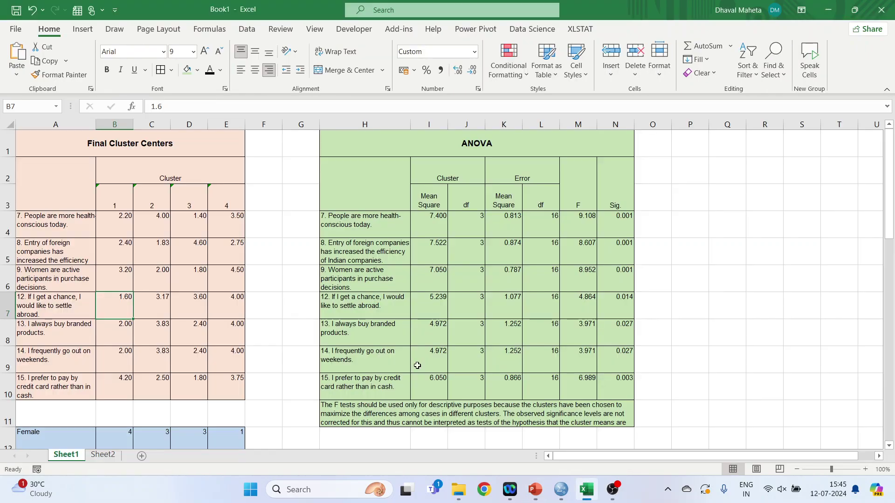
Examine statement 7 on health consciousness in the Final Cluster Centers table, comparing the values for Clusters 1 and 4.
{"action": "left_click", "coordinate": [118, 125]}
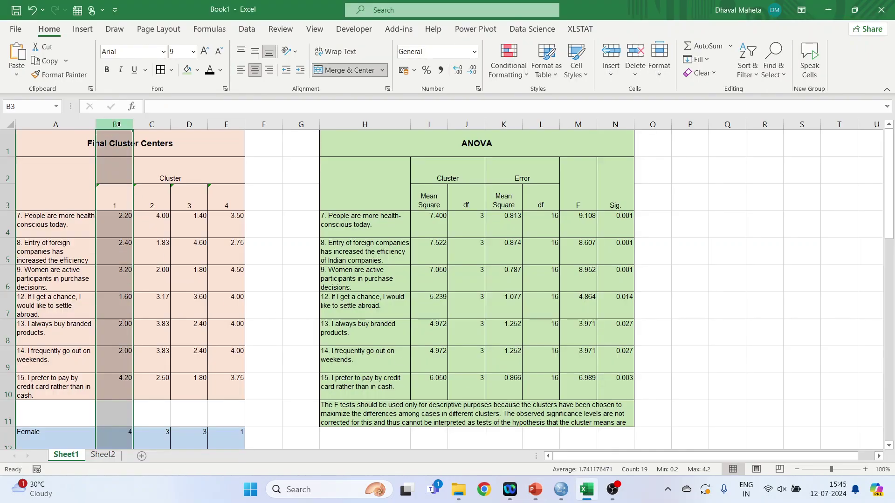
{"action": "left_click", "coordinate": [120, 221]}
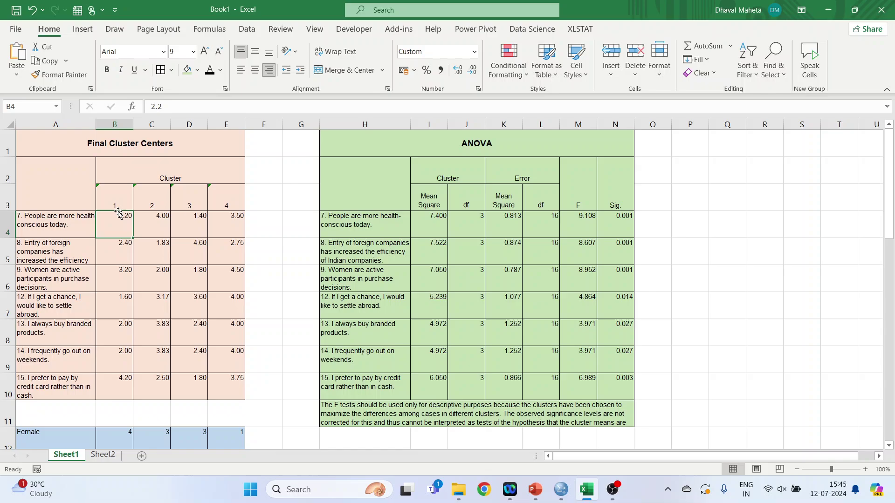
{"action": "left_click", "coordinate": [119, 124]}
{"action": "left_click", "coordinate": [119, 227]}
{"action": "left_click", "coordinate": [72, 229]}
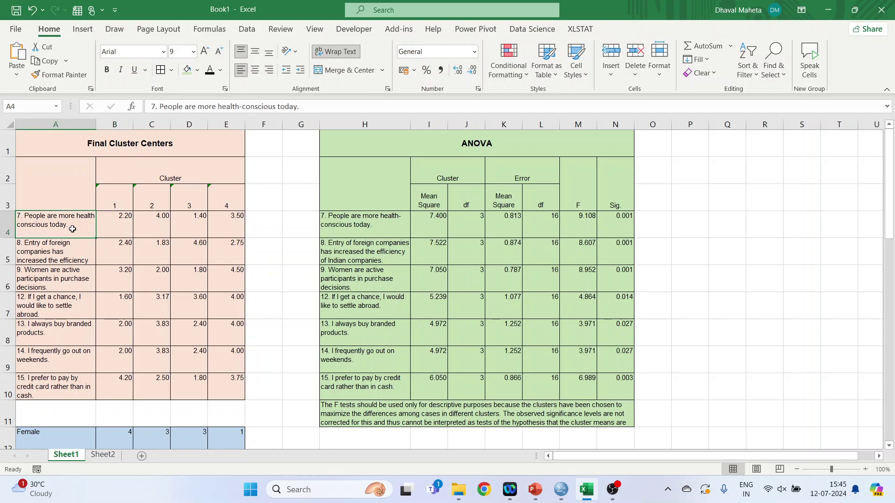
{"action": "left_click", "coordinate": [238, 222]}
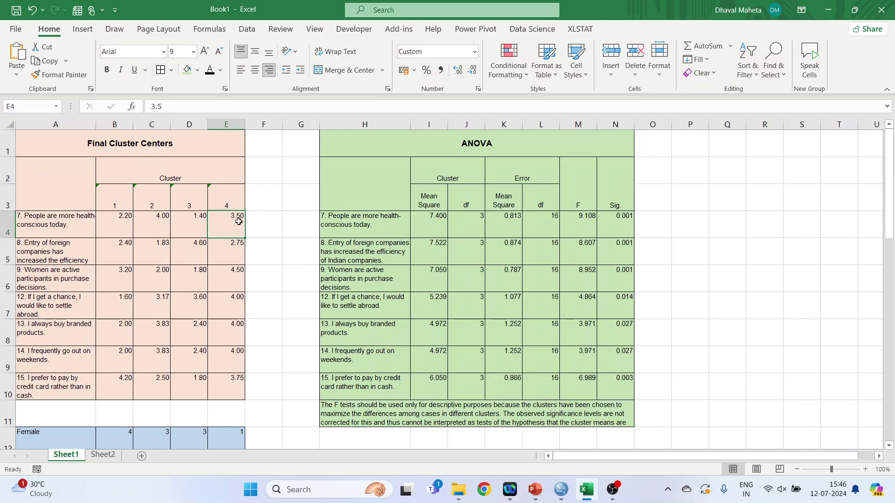
Examine statement 9 on women in purchase decisions, comparing the center values for Clusters 1 and 4.
{"action": "left_click", "coordinate": [119, 277]}
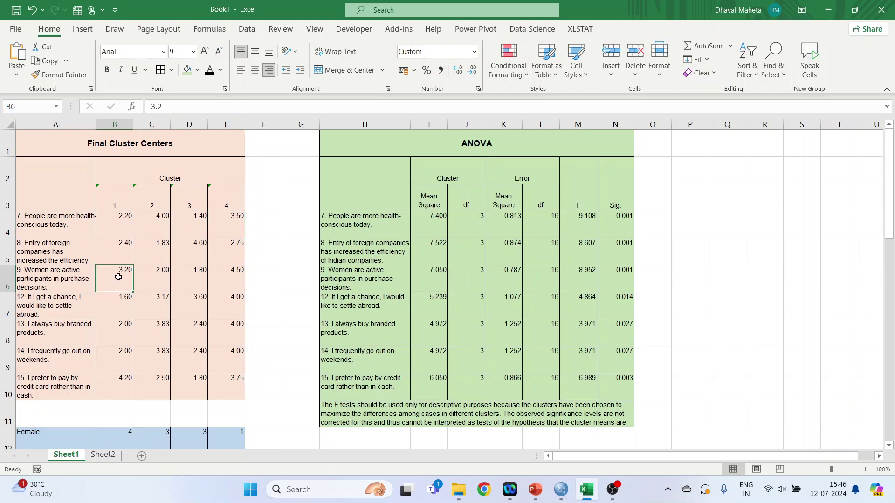
{"action": "left_click", "coordinate": [120, 124]}
{"action": "left_click", "coordinate": [117, 276]}
{"action": "left_click", "coordinate": [234, 125]}
{"action": "left_click", "coordinate": [46, 284]}
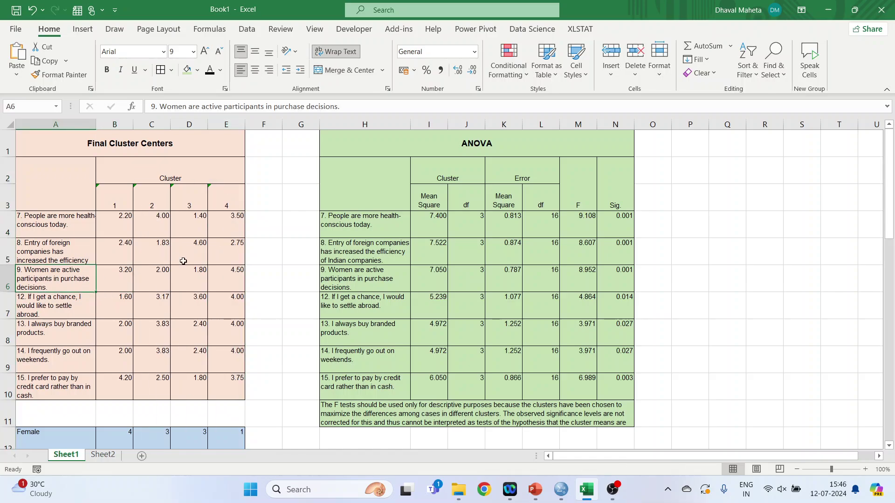
{"action": "left_click", "coordinate": [228, 125]}
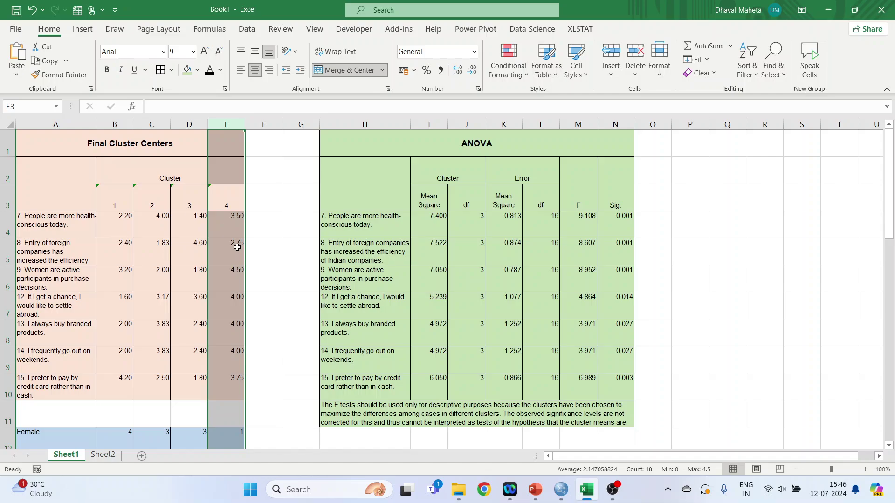
{"action": "left_click", "coordinate": [233, 279]}
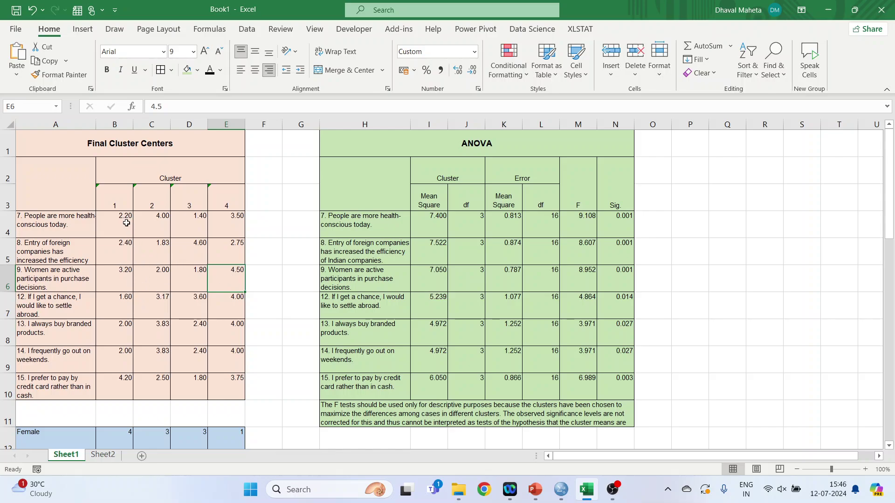
Review the full columns of center values for Clusters 1 to 4 one after another.
{"action": "left_click", "coordinate": [117, 124]}
{"action": "left_click", "coordinate": [152, 124]}
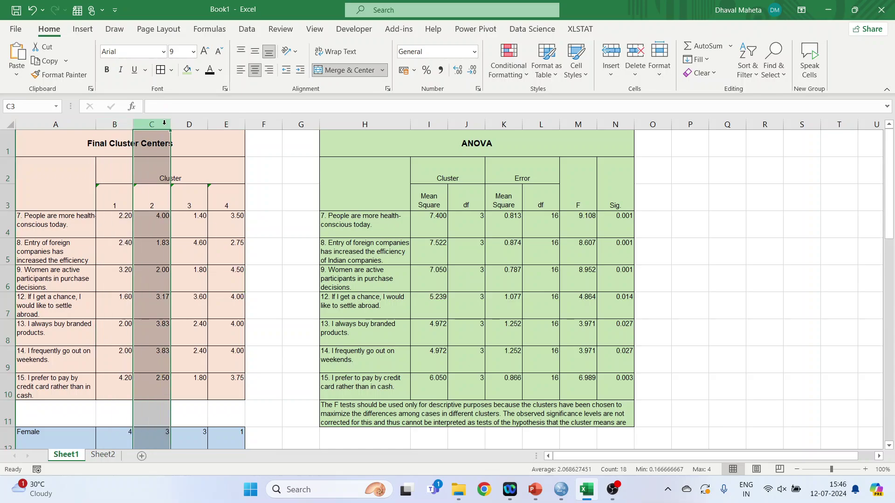
{"action": "left_click", "coordinate": [197, 125]}
{"action": "left_click", "coordinate": [226, 124]}
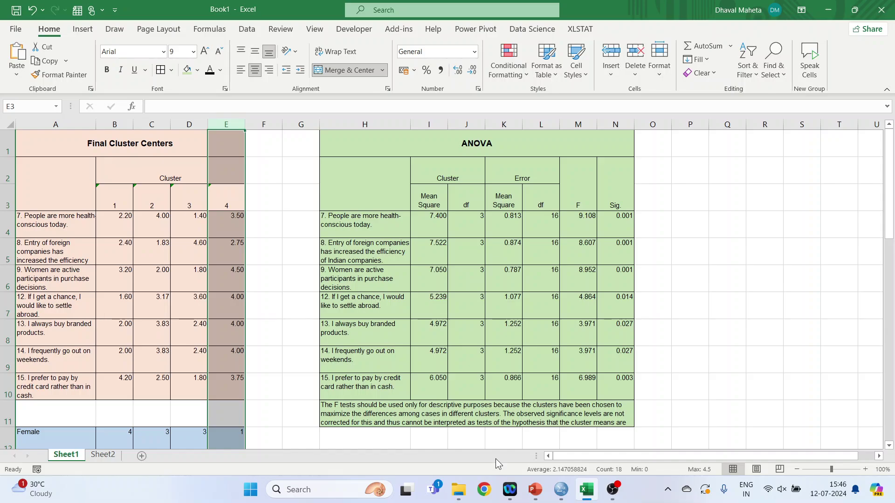
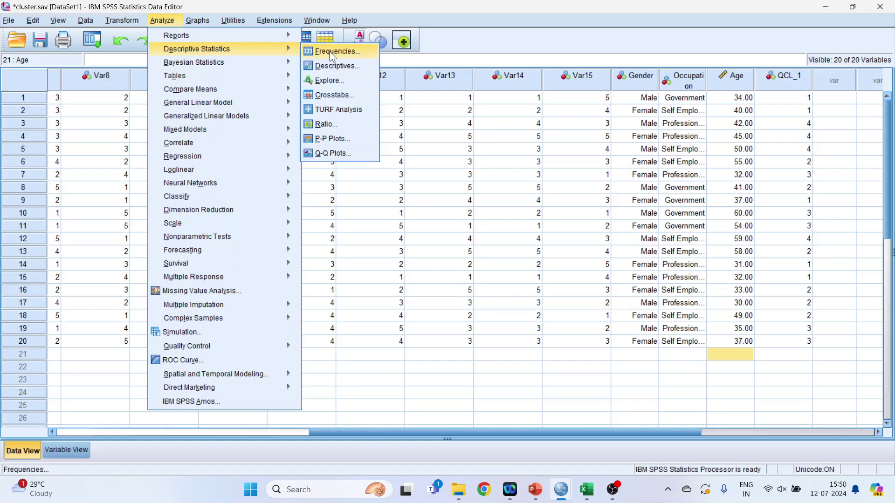
Set up a fresh Crosstabs analysis in SPSS with Gender as the row variable and Cluster Number of Case as the column variable.
{"action": "left_click", "coordinate": [351, 95]}
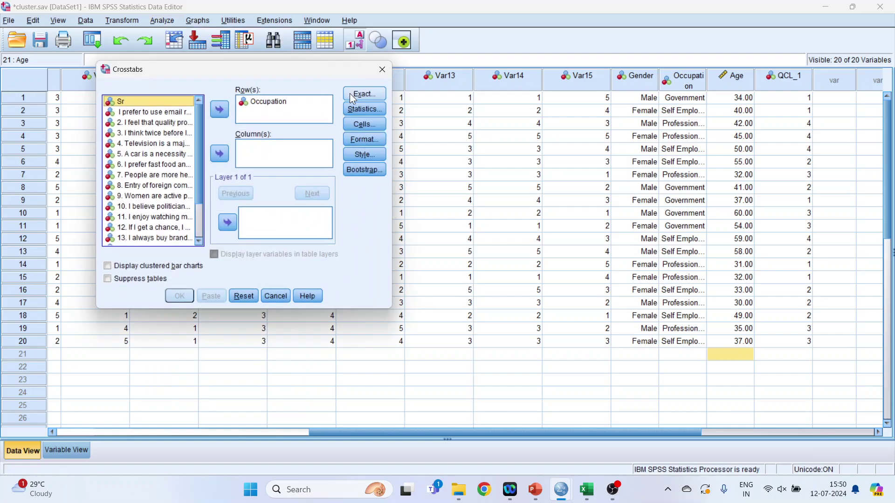
{"action": "left_click", "coordinate": [238, 301]}
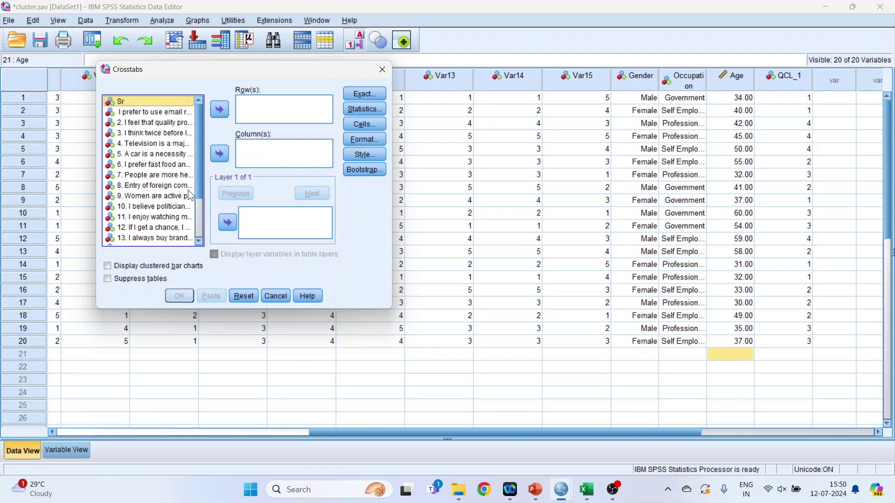
{"action": "left_click_drag", "start_coordinate": [200, 136], "coordinate": [200, 188]}
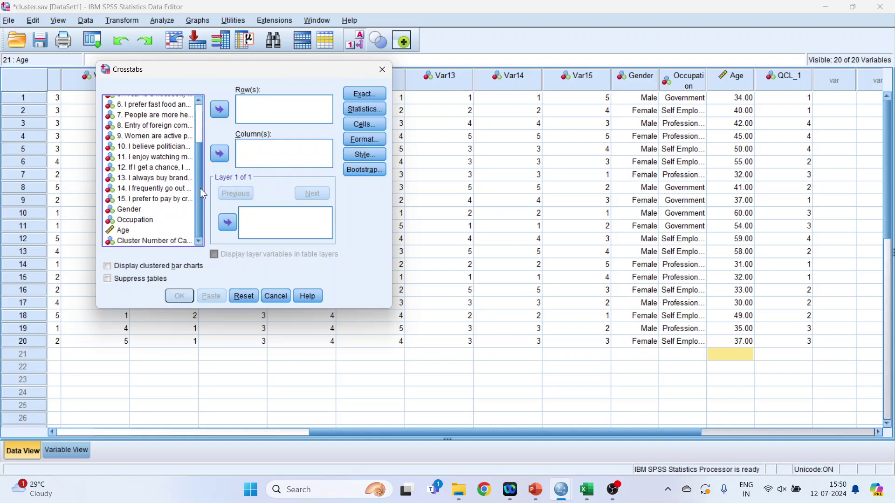
{"action": "left_click", "coordinate": [142, 209]}
{"action": "left_click", "coordinate": [219, 110]}
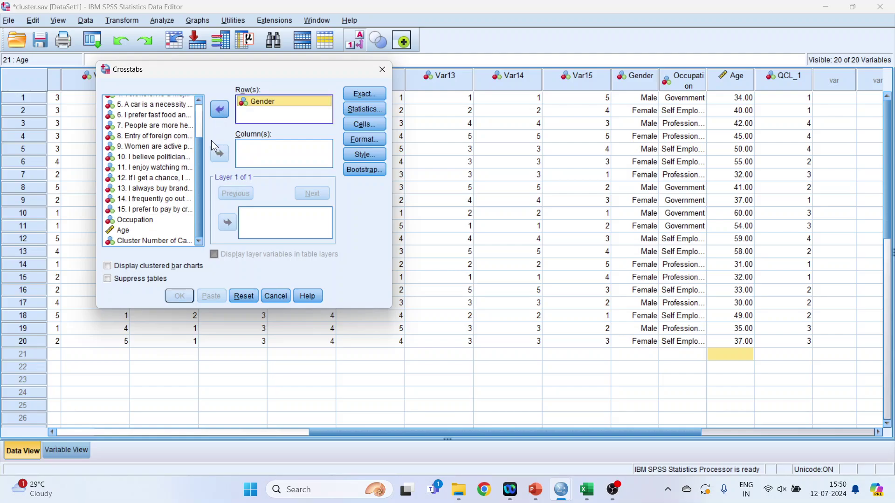
{"action": "left_click", "coordinate": [166, 241]}
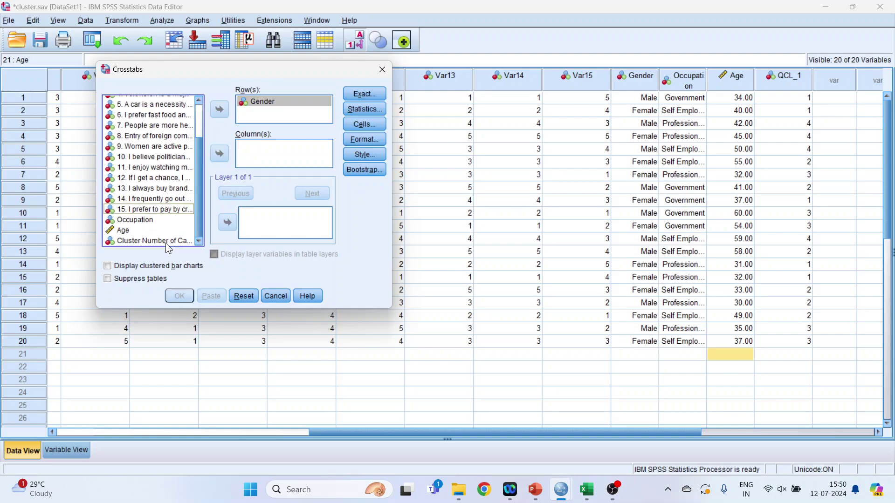
{"action": "left_click", "coordinate": [220, 153]}
Add column percentages and clustered bar charts to the crosstab and run it.
{"action": "left_click", "coordinate": [365, 125]}
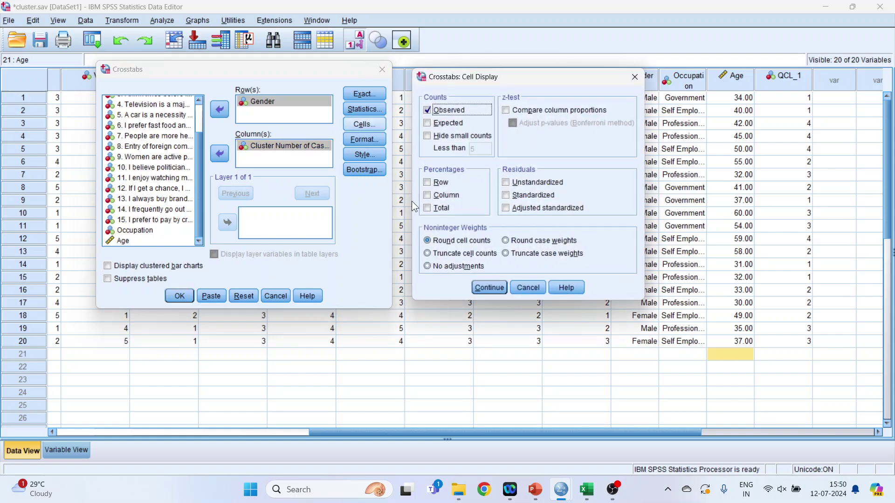
{"action": "left_click", "coordinate": [428, 196]}
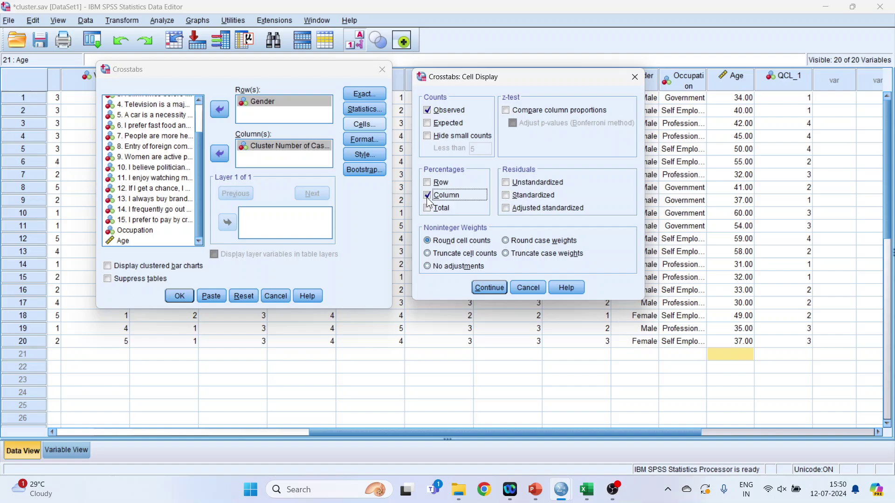
{"action": "left_click", "coordinate": [482, 287]}
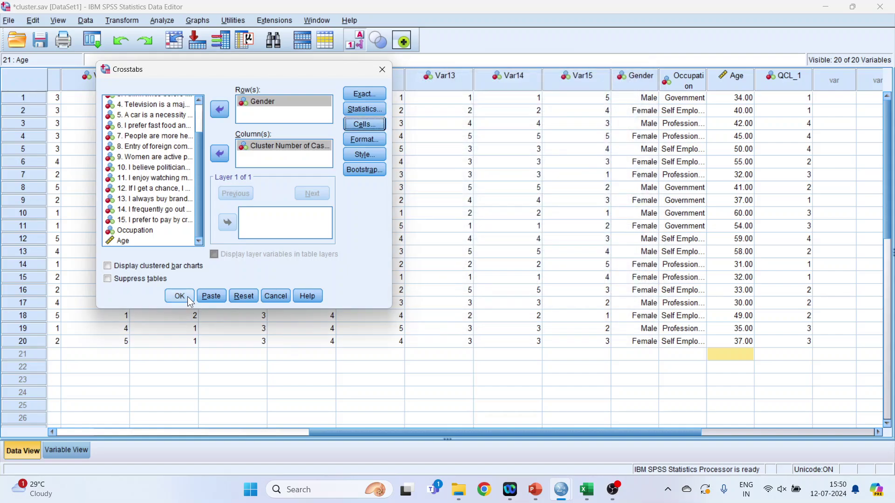
{"action": "left_click", "coordinate": [109, 267]}
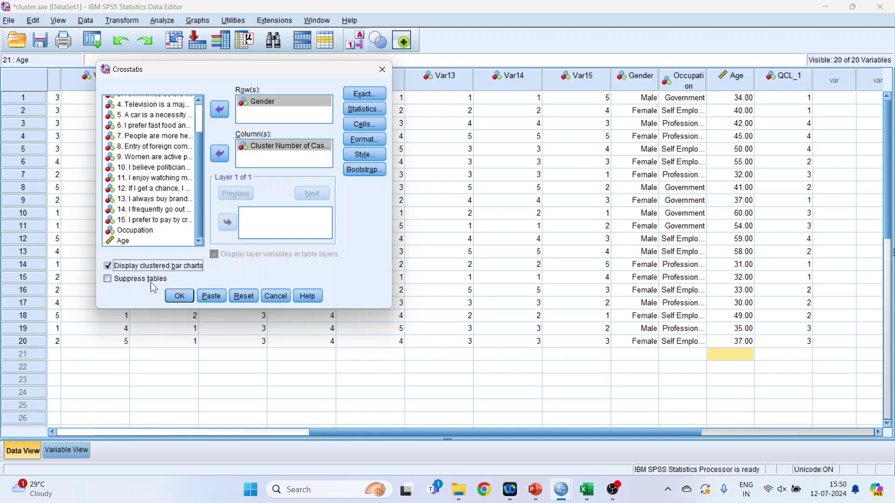
{"action": "left_click", "coordinate": [180, 296]}
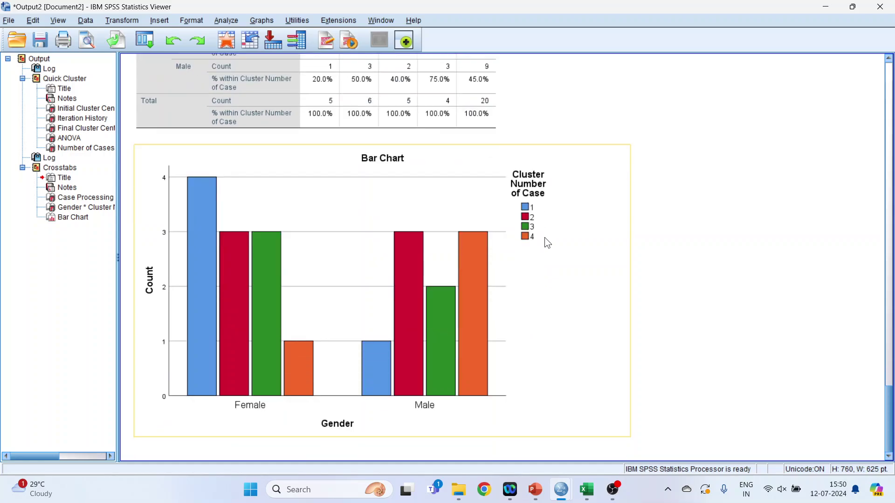
Examine the Gender by Cluster Number of Case crosstabulation and switch to Excel to show the Female and Male rows.
{"action": "scroll", "coordinate": [508, 236], "scroll_direction": "up", "scroll_amount": 3}
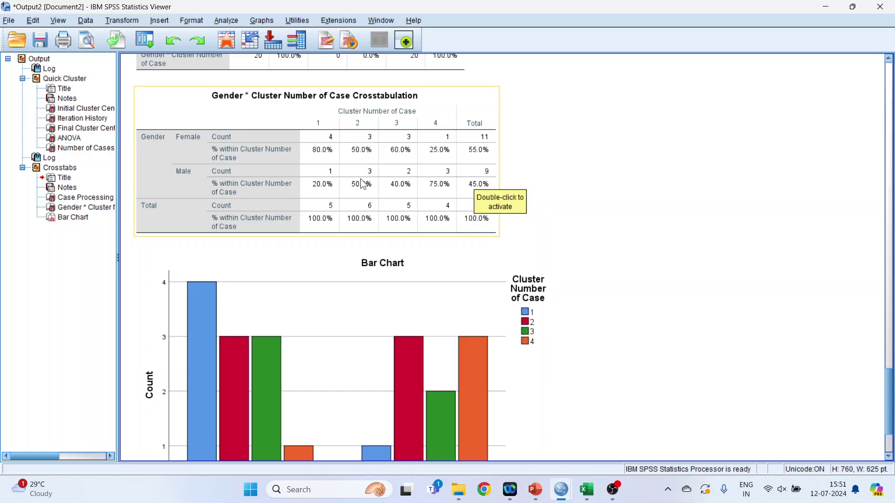
{"action": "left_click", "coordinate": [313, 143]}
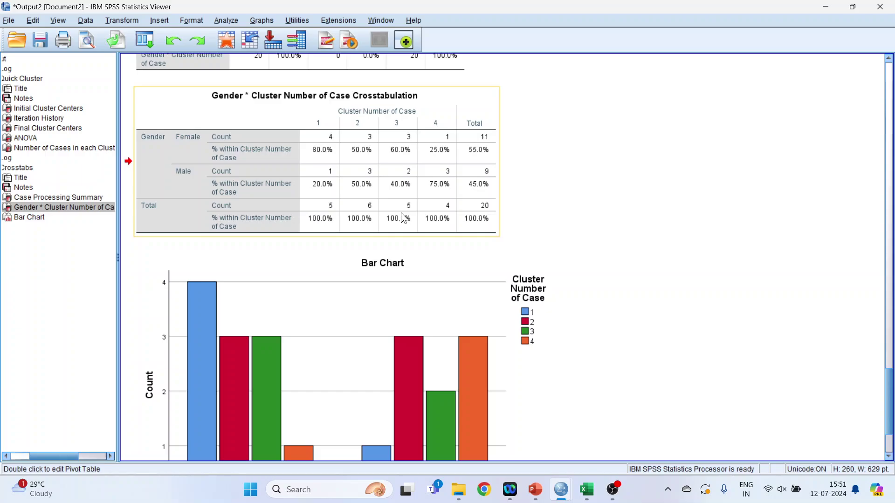
{"action": "left_click", "coordinate": [587, 489]}
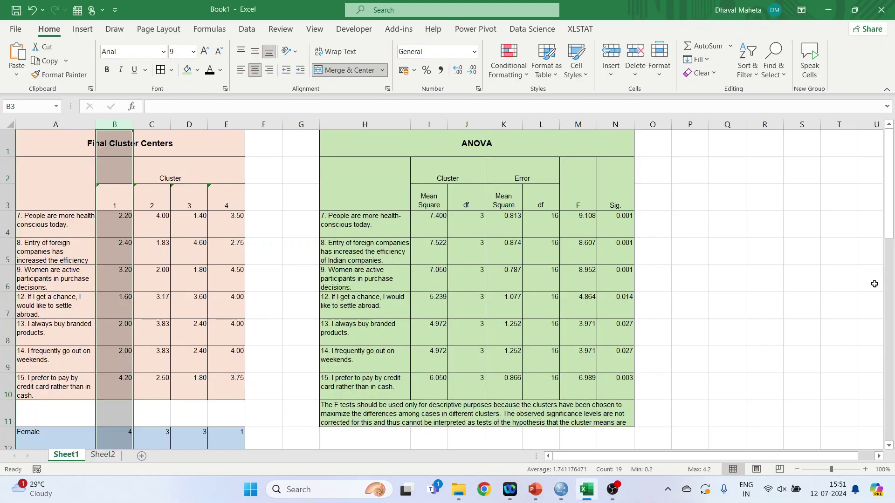
{"action": "left_click_drag", "start_coordinate": [891, 238], "coordinate": [892, 290]}
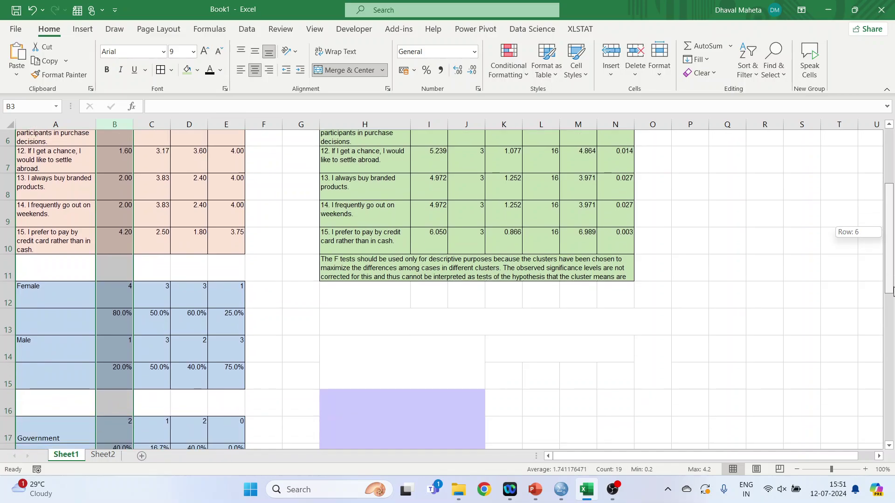
Examine the Female and Male counts for Clusters 1 to 4, including the gender percentages for Cluster 1.
{"action": "left_click", "coordinate": [117, 306]}
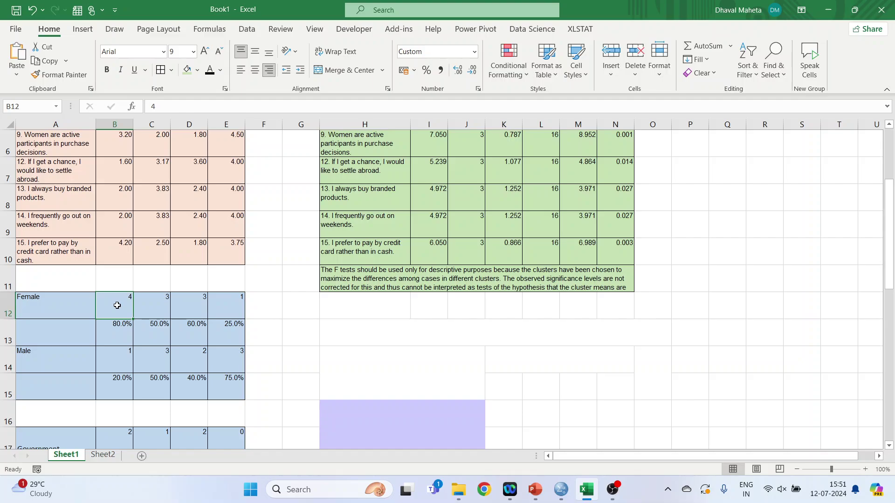
{"action": "left_click", "coordinate": [117, 357]}
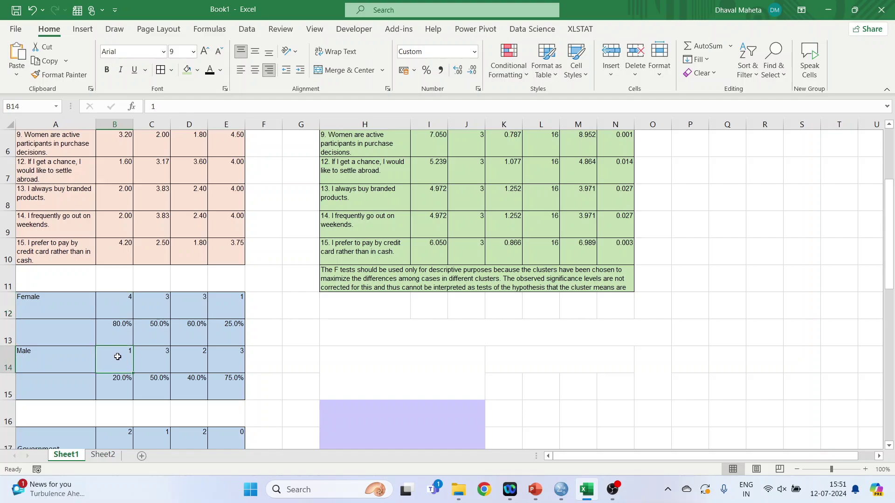
{"action": "left_click", "coordinate": [115, 328]}
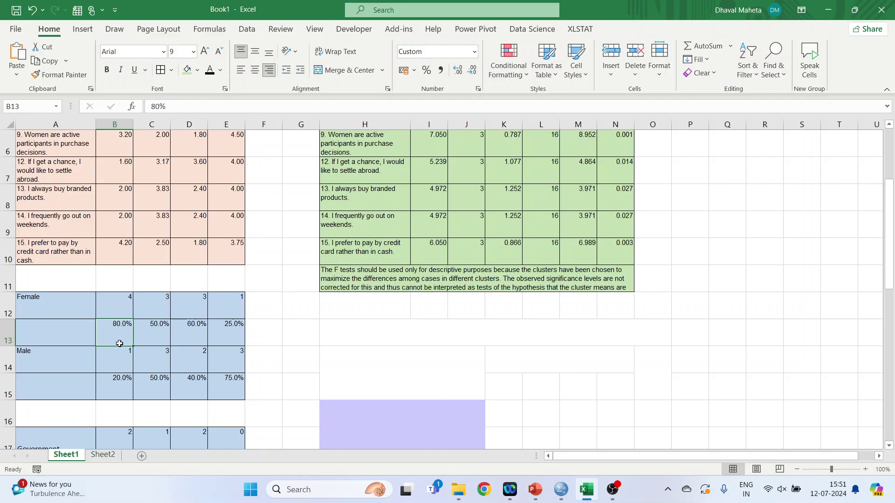
{"action": "left_click", "coordinate": [119, 389]}
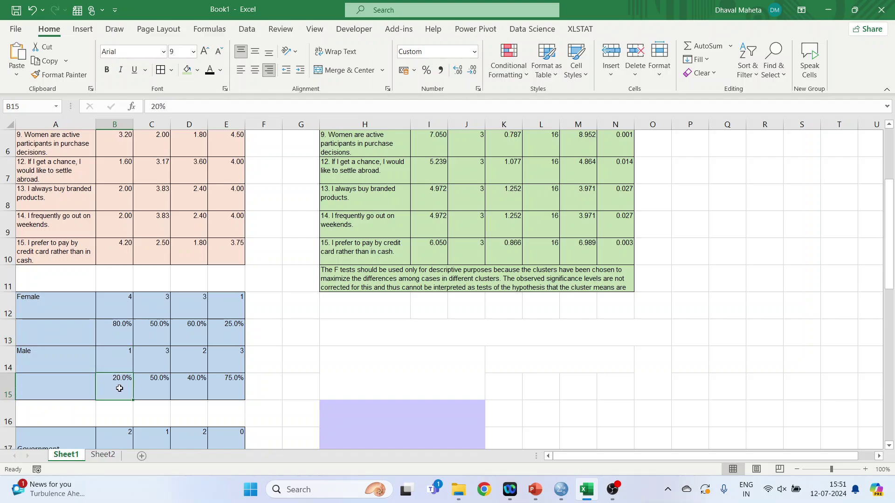
{"action": "left_click", "coordinate": [157, 310]}
{"action": "left_click", "coordinate": [159, 358]}
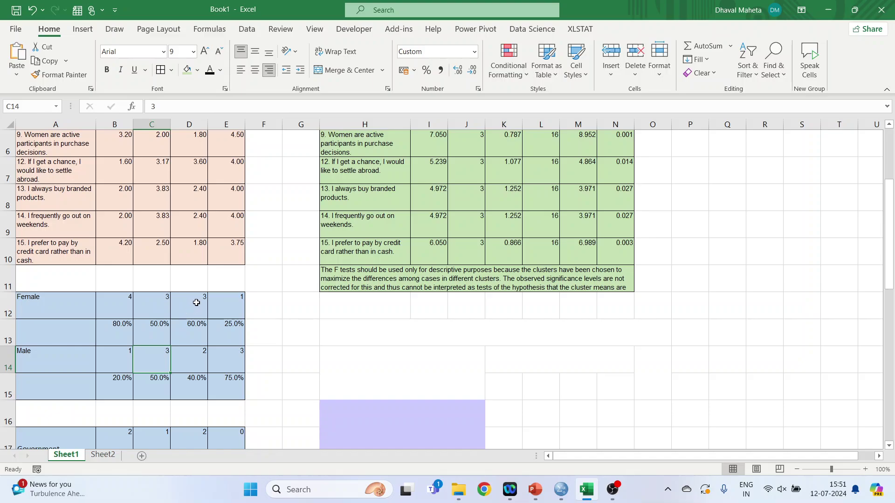
{"action": "left_click", "coordinate": [196, 303]}
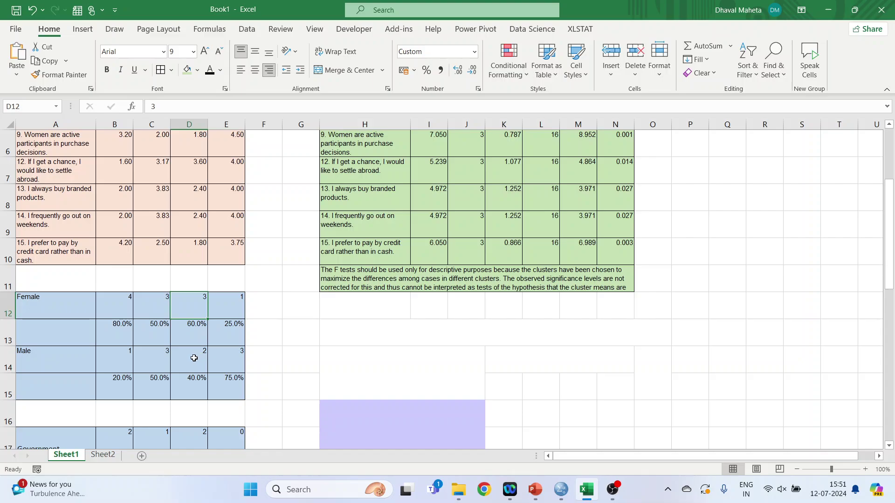
{"action": "left_click", "coordinate": [227, 303]}
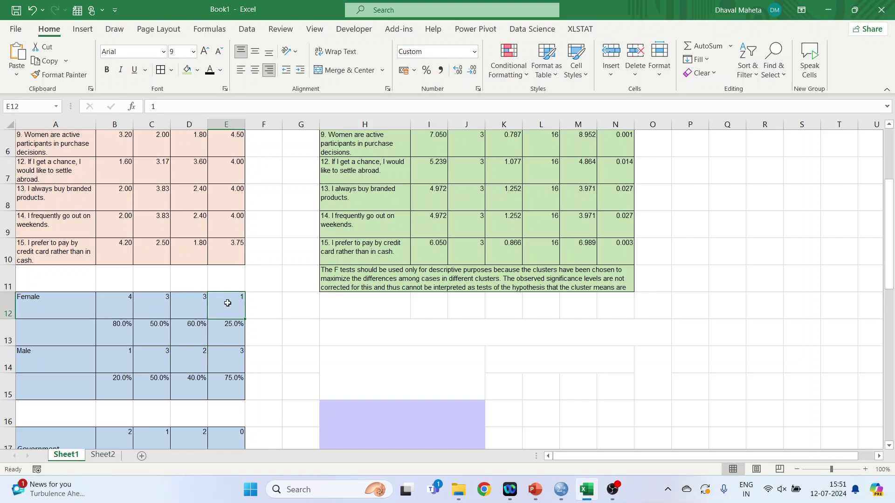
{"action": "left_click", "coordinate": [231, 362]}
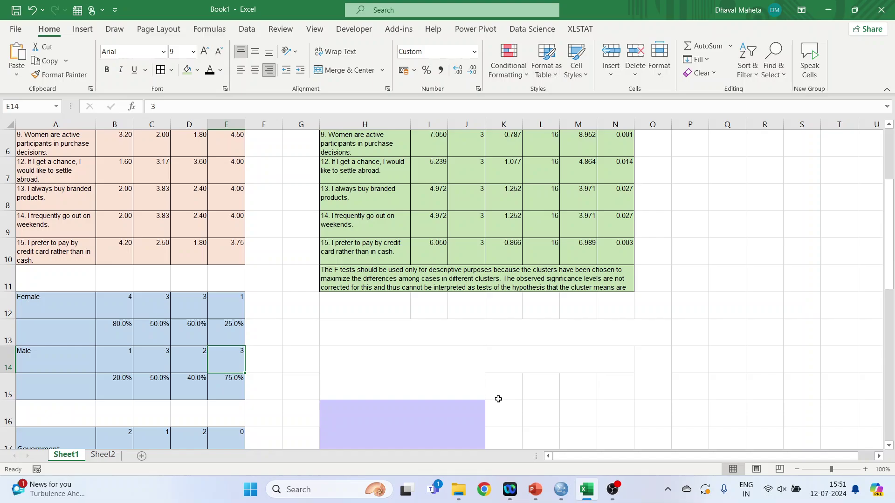
Switch to SPSS and rerun the Crosstabs analysis with Occupation replacing Gender as the row variable against Cluster Number of Case.
{"action": "mouse_move", "coordinate": [563, 493]}
{"action": "left_click", "coordinate": [637, 443]}
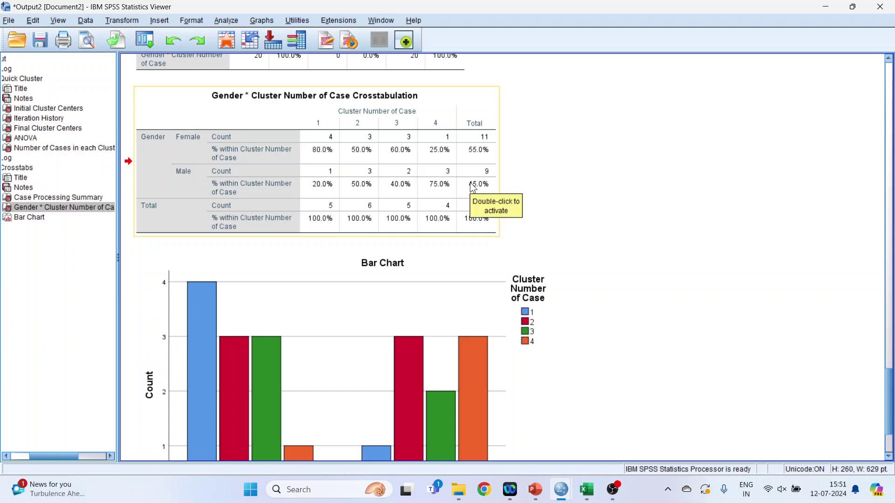
{"action": "left_click", "coordinate": [219, 21]}
{"action": "mouse_move", "coordinate": [253, 49]}
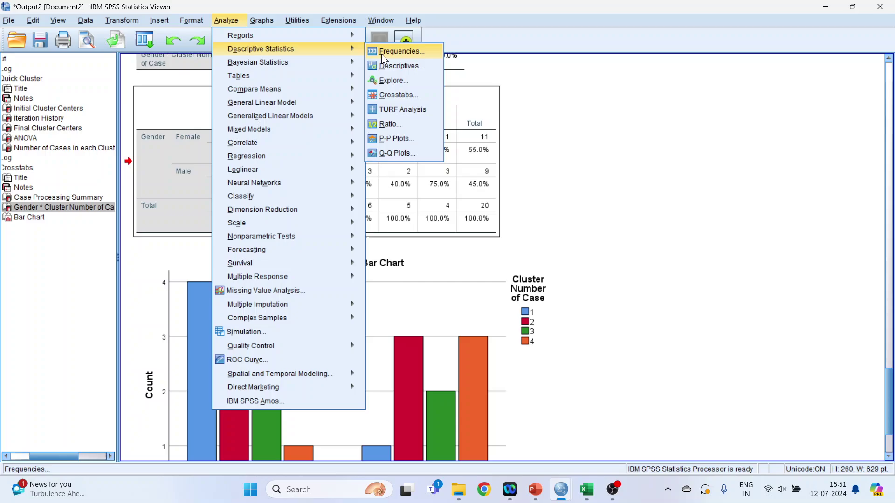
{"action": "left_click", "coordinate": [410, 93]}
{"action": "left_click", "coordinate": [263, 103]}
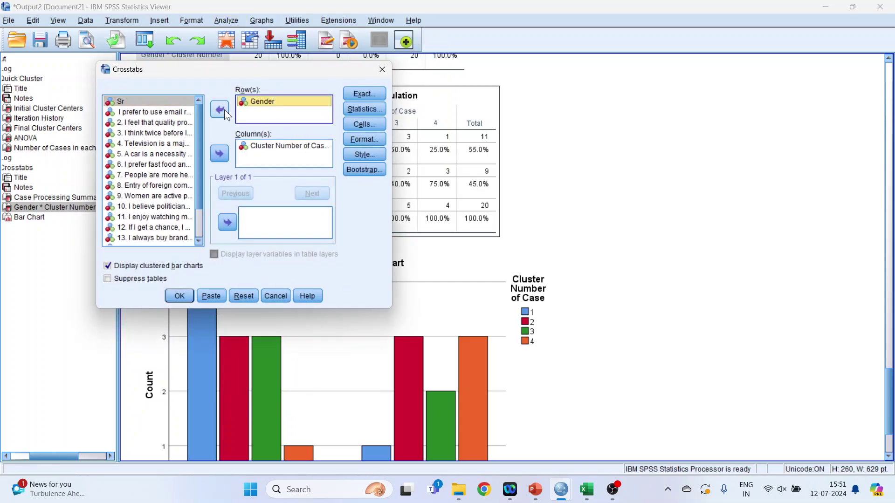
{"action": "left_click", "coordinate": [219, 110]}
{"action": "scroll", "coordinate": [200, 180], "scroll_direction": "down", "scroll_amount": 1}
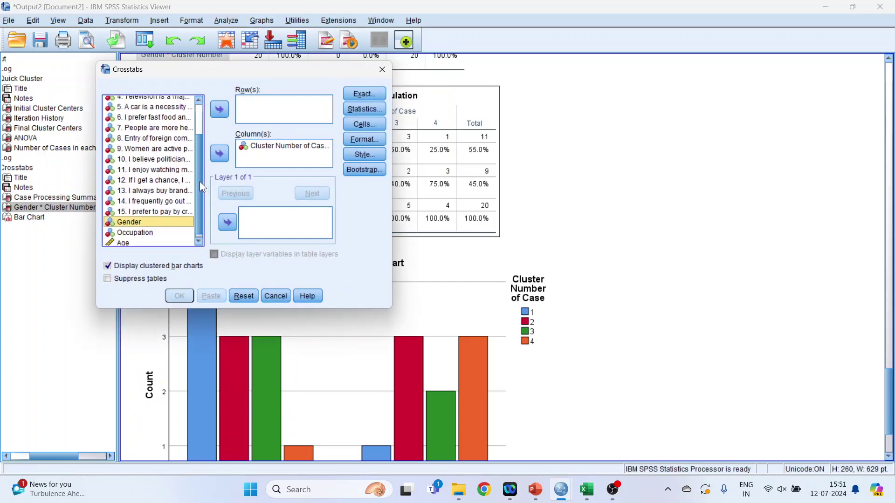
{"action": "left_click", "coordinate": [142, 230]}
{"action": "left_click", "coordinate": [220, 110]}
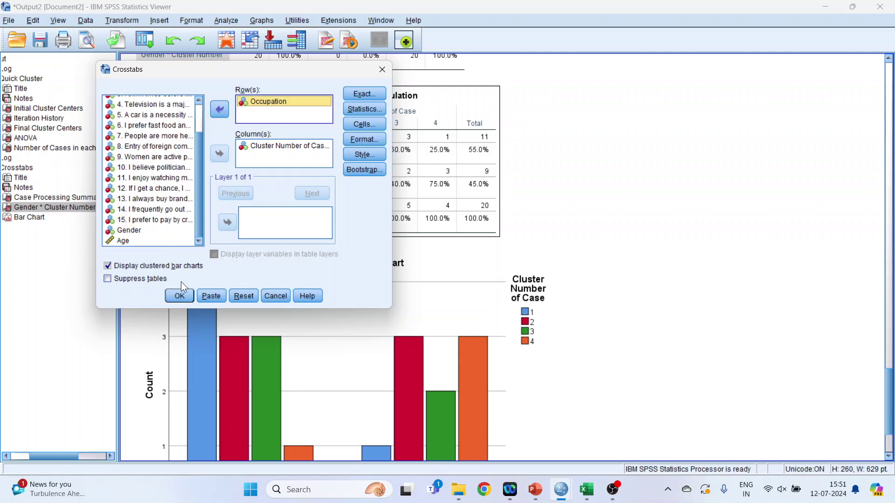
{"action": "left_click", "coordinate": [180, 296]}
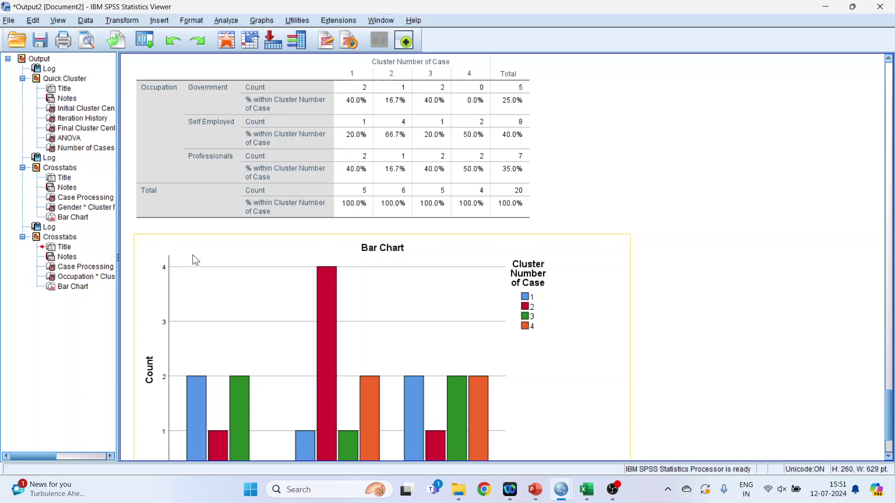
Examine the Occupation by Cluster Number of Case crosstabulation, then switch to Excel and examine the Government counts across the clusters.
{"action": "scroll", "coordinate": [192, 255], "scroll_direction": "up", "scroll_amount": 3}
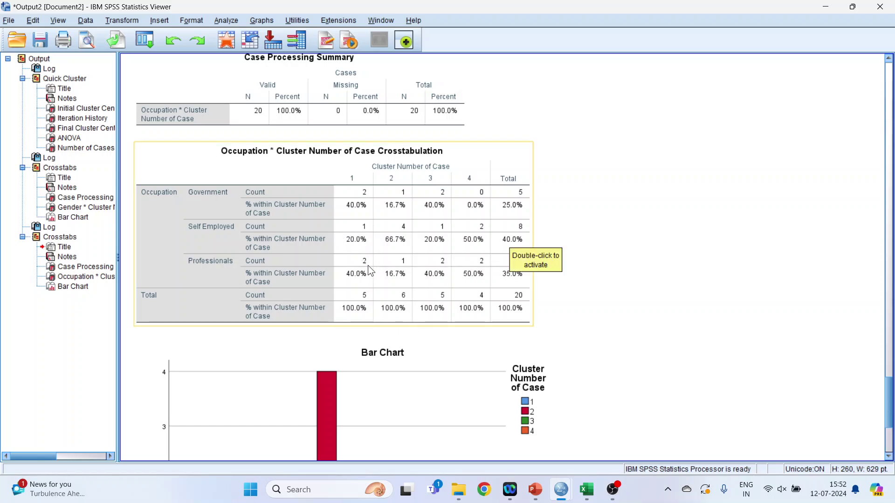
{"action": "left_click", "coordinate": [256, 167]}
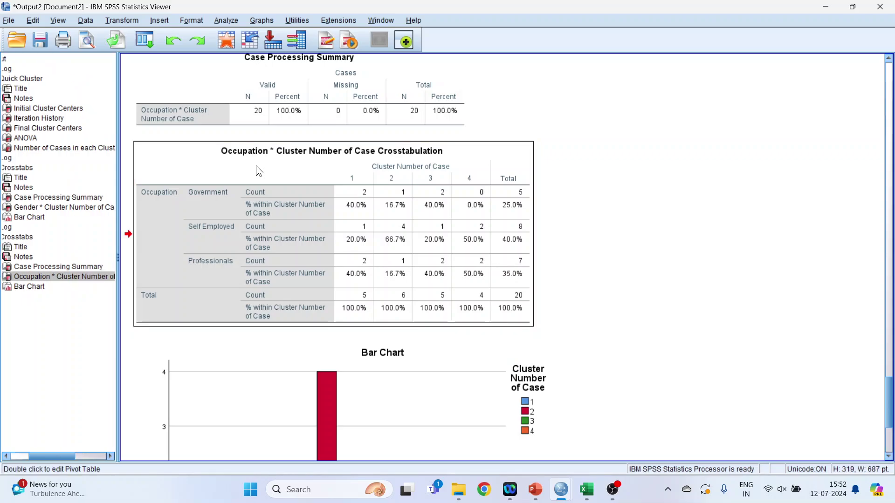
{"action": "right_click", "coordinate": [256, 167]}
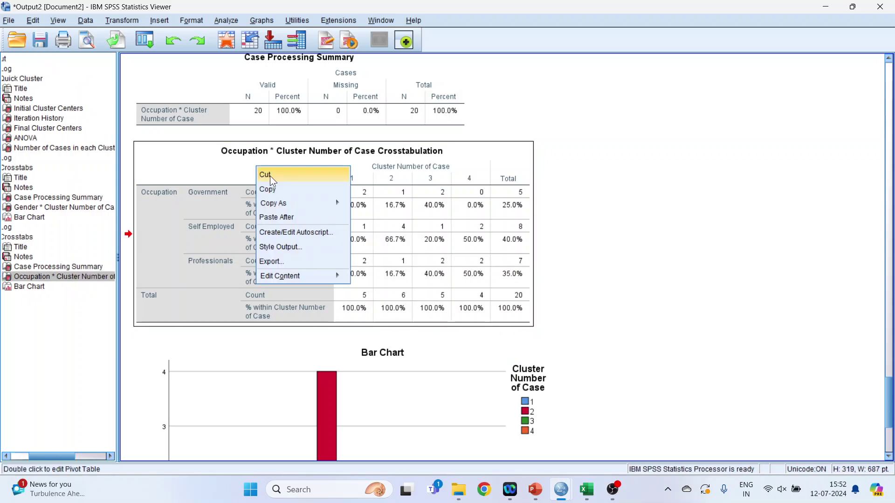
{"action": "left_click", "coordinate": [586, 489]}
{"action": "left_click_drag", "start_coordinate": [892, 235], "coordinate": [893, 299]}
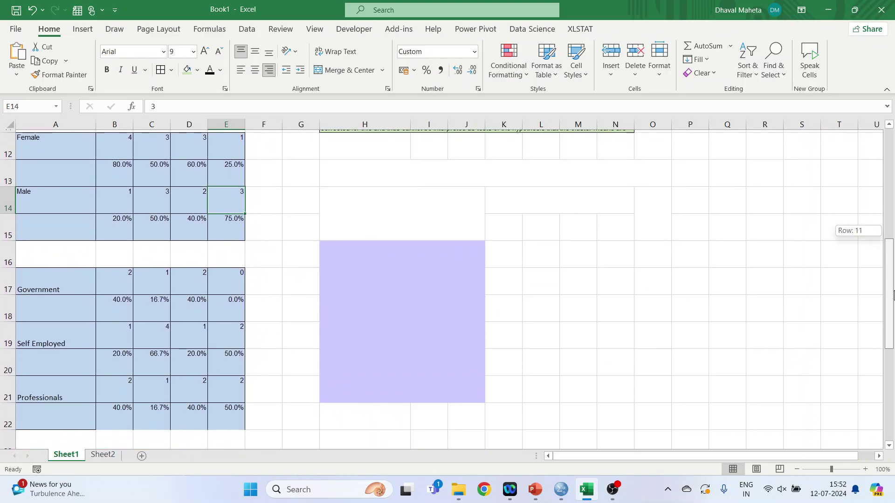
{"action": "left_click", "coordinate": [117, 277]}
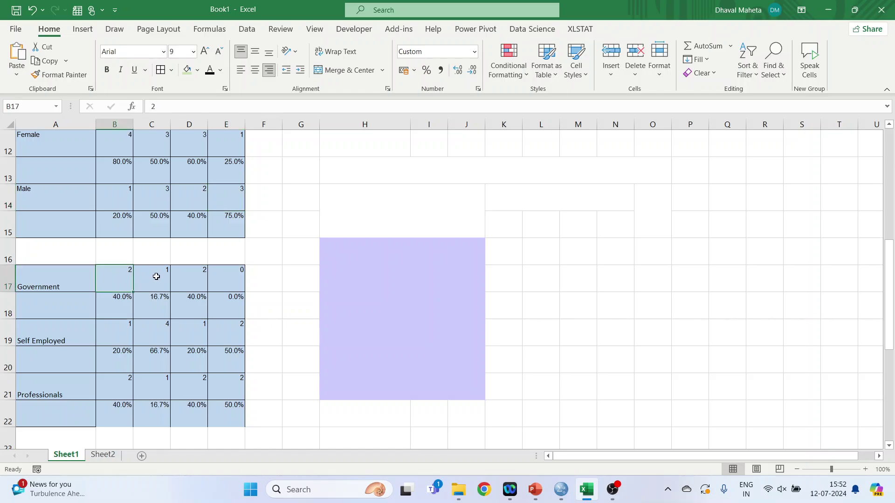
{"action": "left_click", "coordinate": [154, 278]}
{"action": "left_click", "coordinate": [229, 279]}
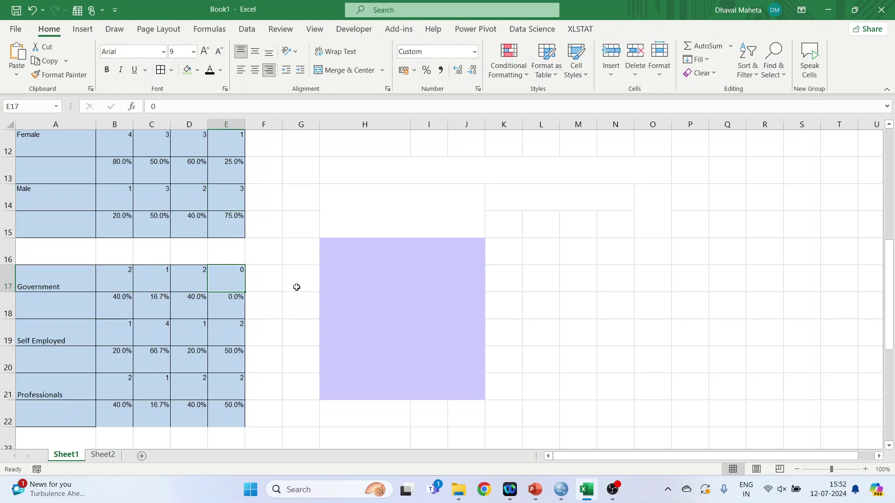
Switch to SPSS and run a fresh OLAP Cubes report with Age as the summary variable and Cluster Number of Case as the grouping variable.
{"action": "key", "text": "alt+Tab"}
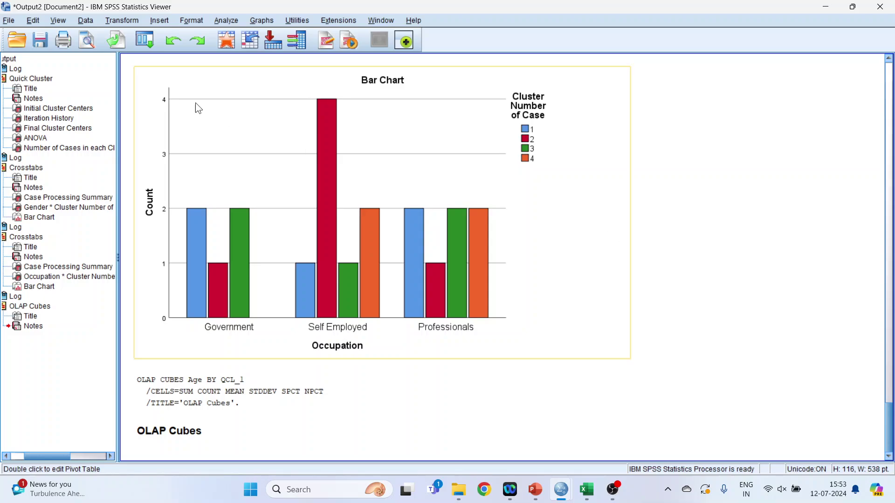
{"action": "left_click", "coordinate": [219, 22]}
{"action": "mouse_move", "coordinate": [237, 32]}
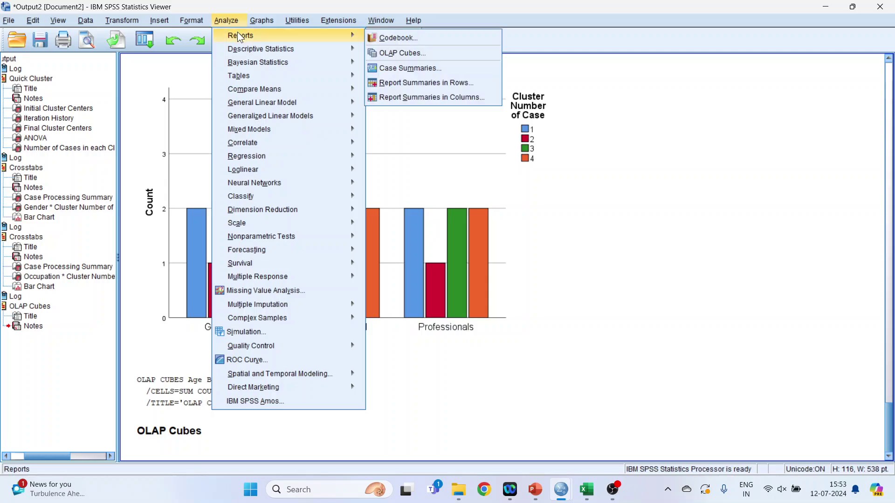
{"action": "left_click", "coordinate": [403, 54]}
{"action": "left_click", "coordinate": [449, 319]}
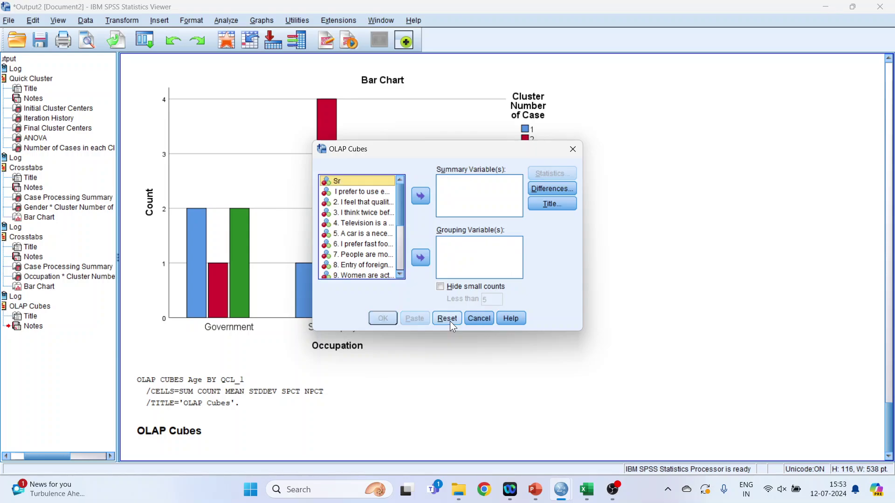
{"action": "left_click_drag", "start_coordinate": [401, 222], "coordinate": [400, 263]}
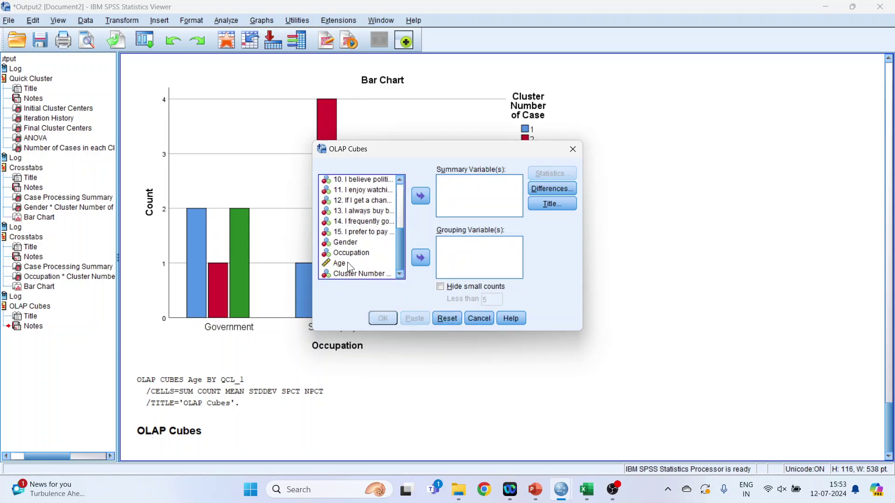
{"action": "left_click", "coordinate": [419, 199]}
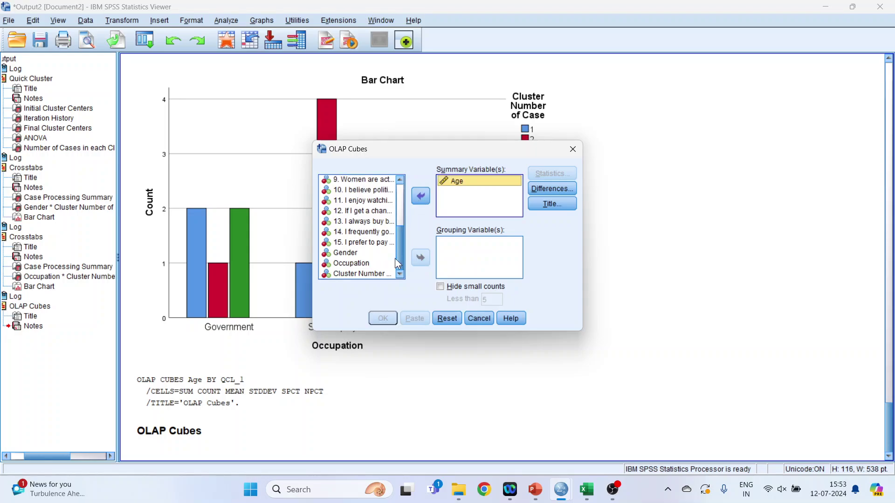
{"action": "left_click", "coordinate": [376, 274]}
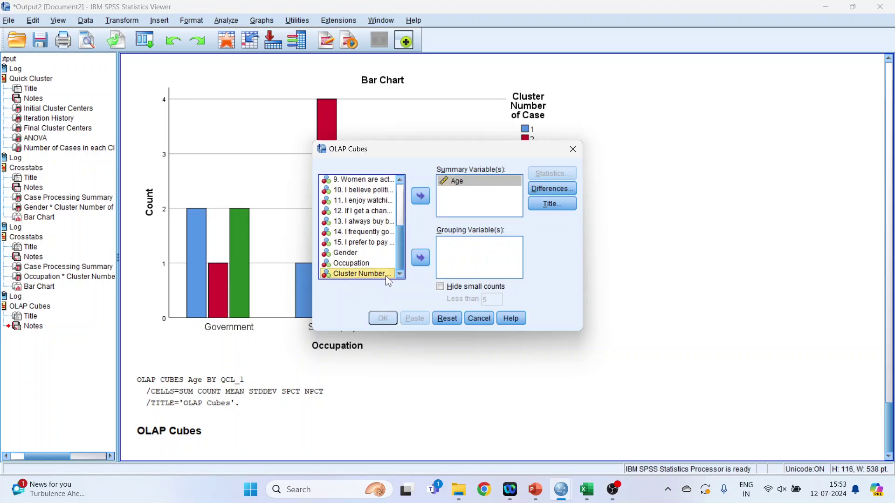
{"action": "left_click", "coordinate": [419, 259]}
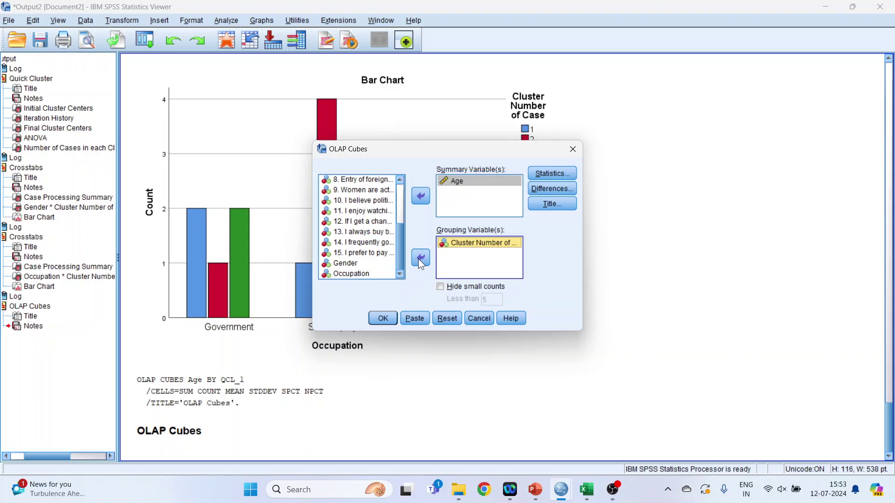
{"action": "left_click", "coordinate": [389, 318]}
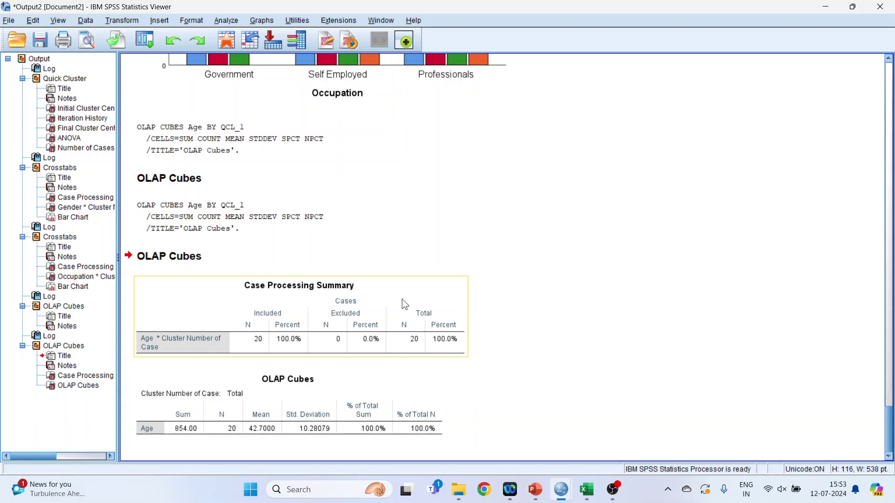
Activate the new OLAP Cubes table for editing and show the Age statistics for Cluster 1.
{"action": "double_click", "coordinate": [260, 393]}
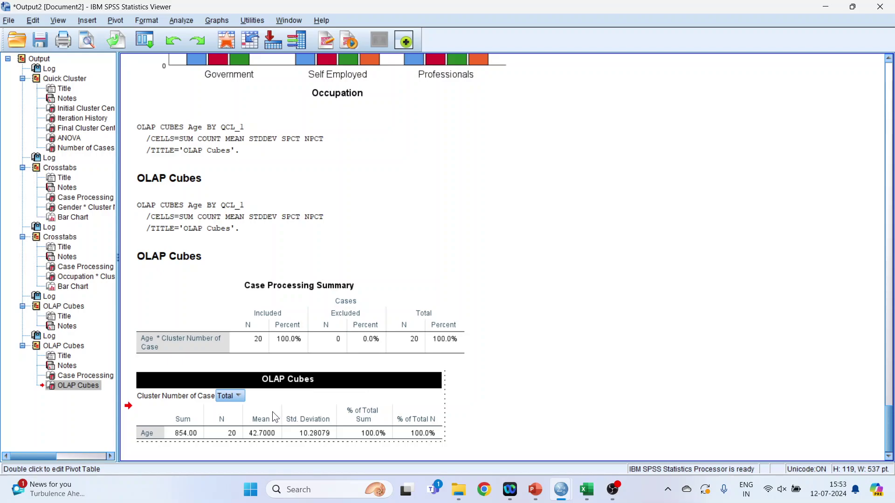
{"action": "left_click", "coordinate": [238, 395]}
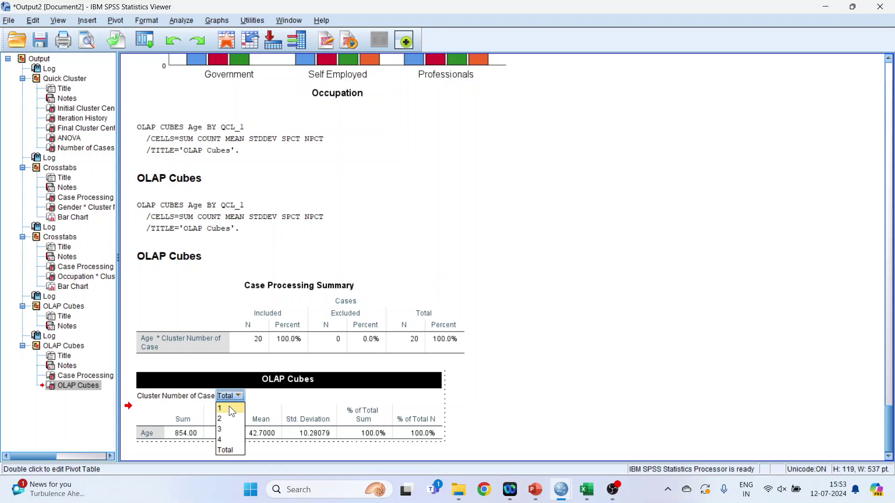
{"action": "left_click", "coordinate": [229, 407]}
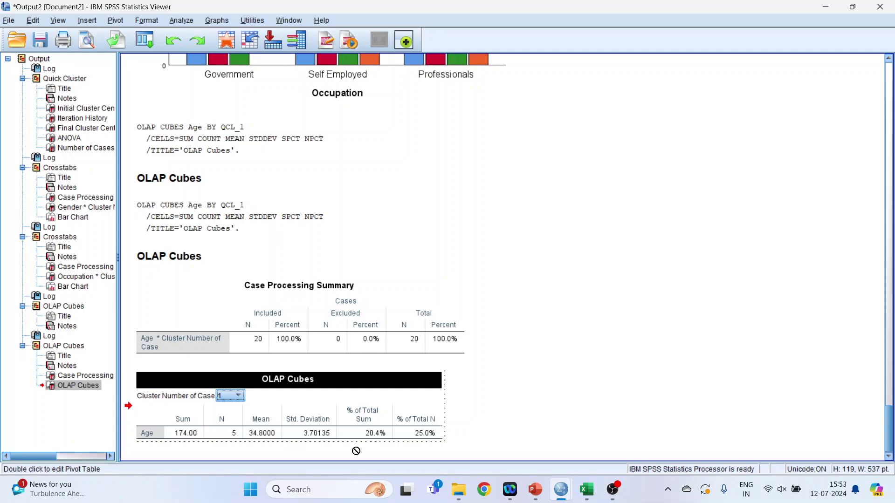
Switch to Excel and add an Age row in A24 with Cluster 1's mean age, 34.80, in B24.
{"action": "left_click", "coordinate": [587, 490]}
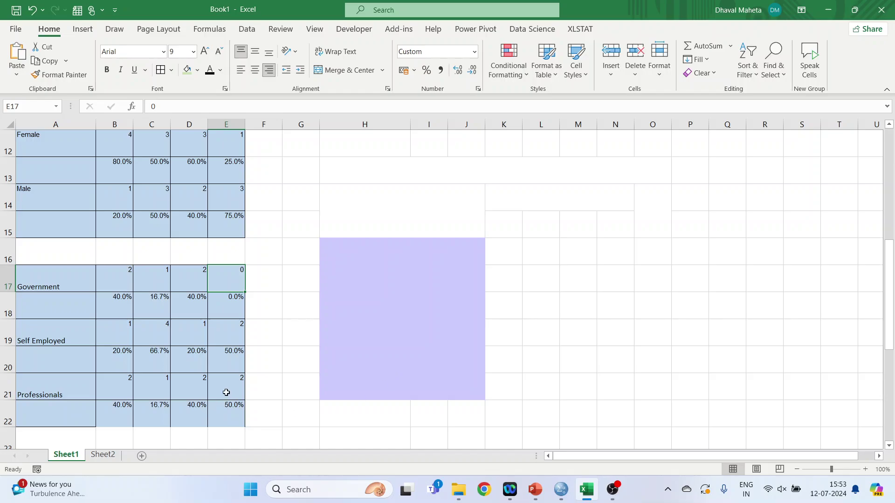
{"action": "scroll", "coordinate": [226, 393], "scroll_direction": "down", "scroll_amount": 1}
{"action": "left_click", "coordinate": [53, 394]}
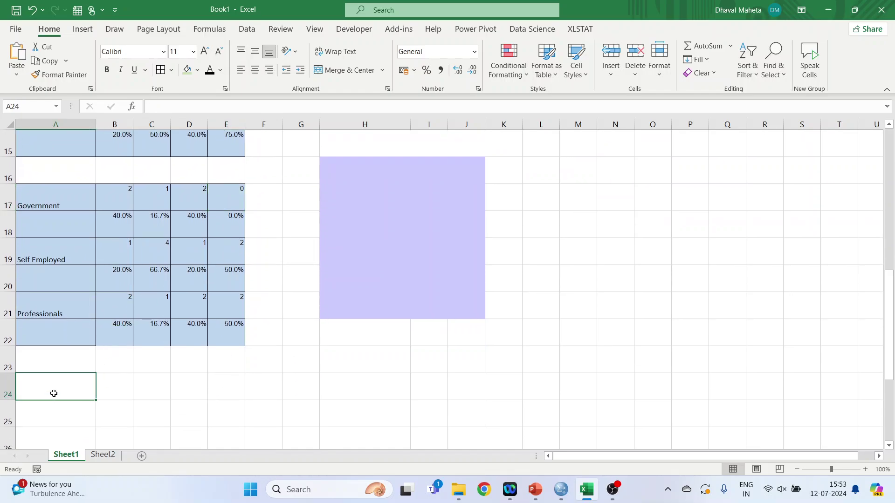
{"action": "type", "text": "Age"}
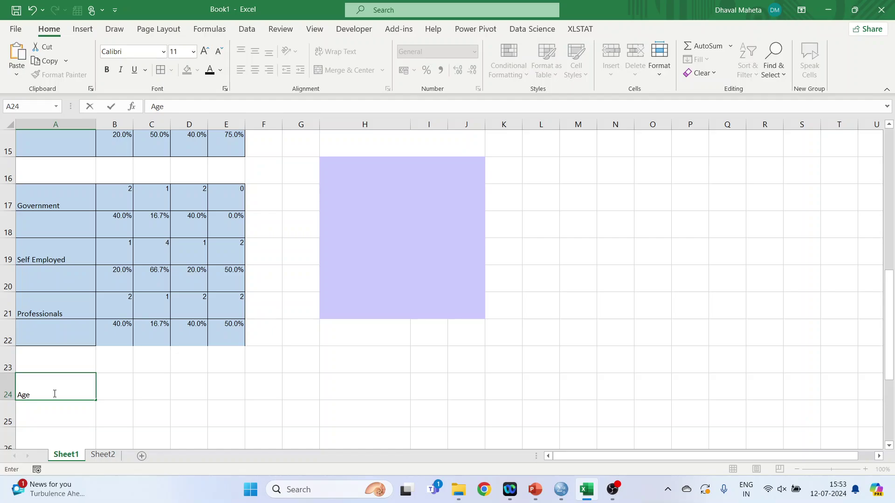
{"action": "key", "text": "Tab"}
{"action": "type", "text": "3"}
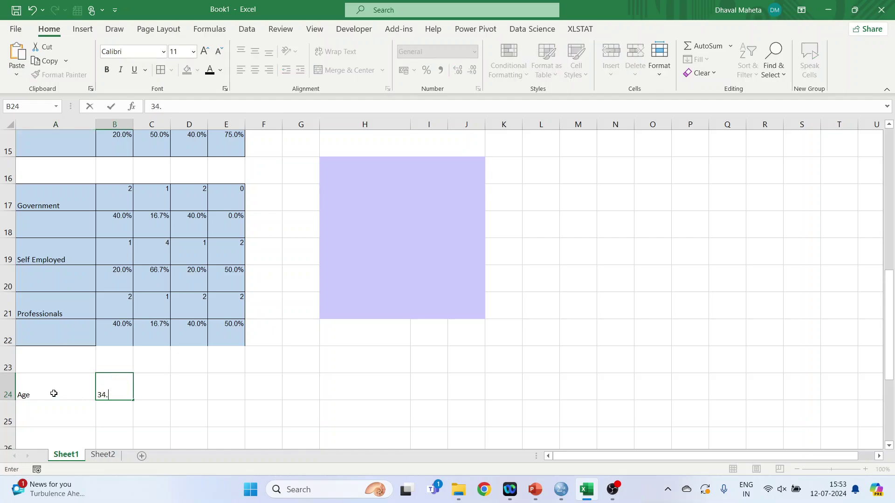
{"action": "type", "text": "4.80"}
{"action": "left_click", "coordinate": [207, 396]}
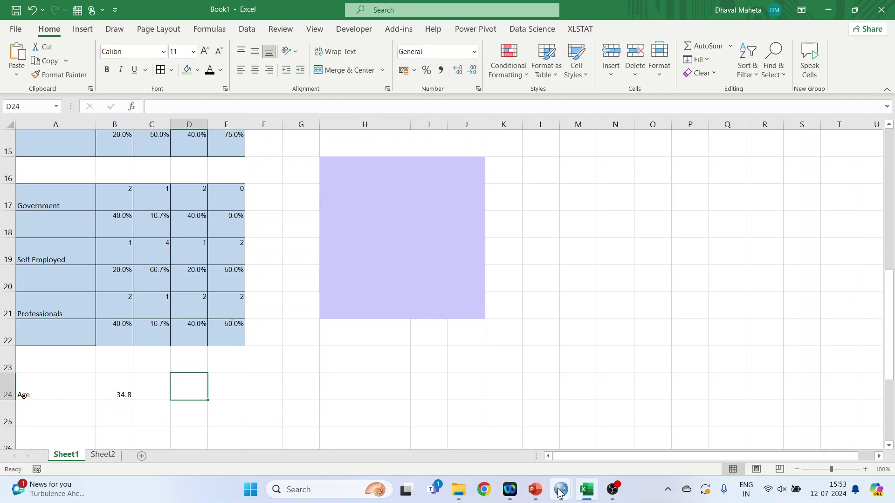
Show Cluster 2 in the SPSS OLAP Cubes table and enter its mean age, 44.33, in cell C24 in Excel.
{"action": "mouse_move", "coordinate": [561, 489]}
{"action": "left_click", "coordinate": [624, 431]}
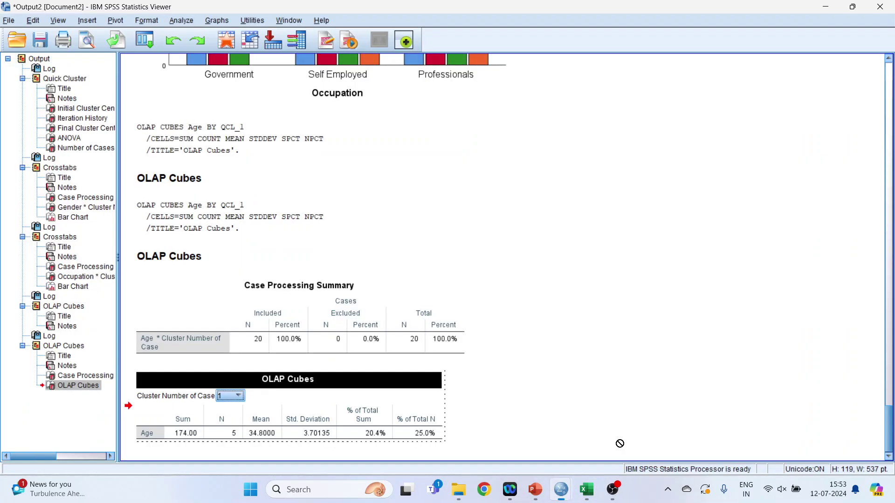
{"action": "left_click", "coordinate": [240, 397]}
{"action": "left_click", "coordinate": [235, 417]}
{"action": "left_click", "coordinate": [585, 483]}
{"action": "left_click", "coordinate": [149, 396]}
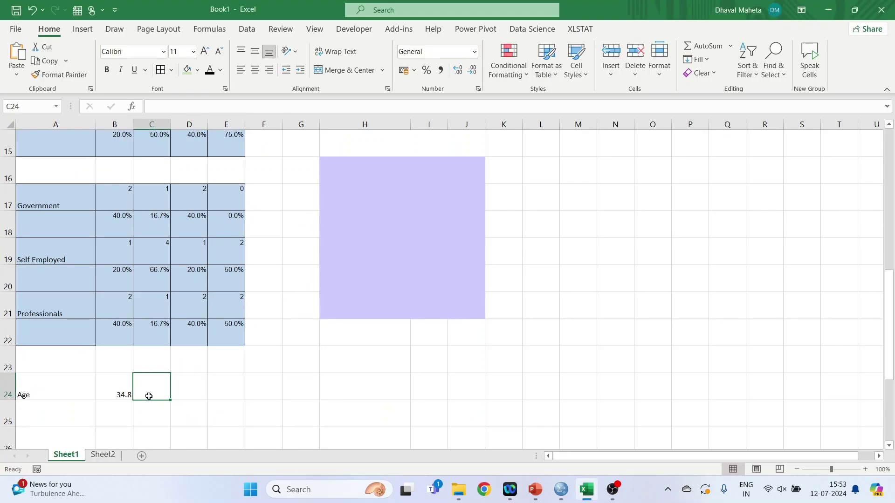
{"action": "type", "text": "44.33"}
{"action": "key", "text": "Tab"}
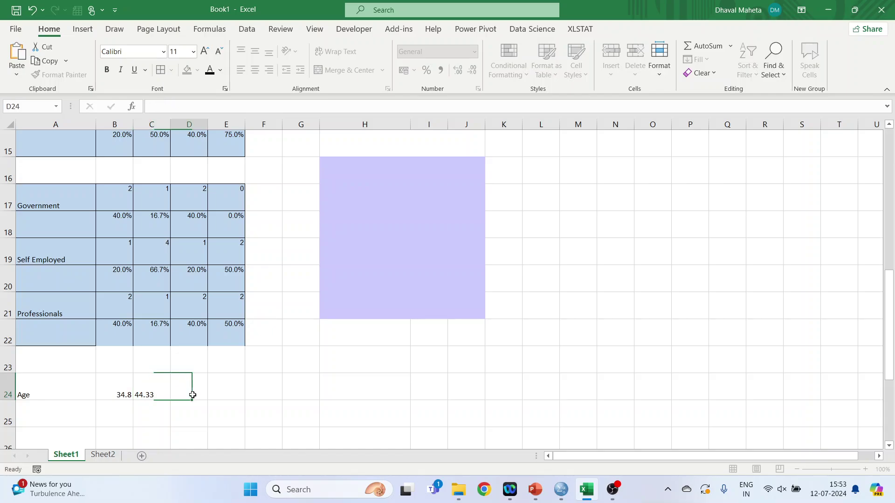
Show Cluster 3 in the SPSS OLAP Cubes table and enter its mean age, 43.60, in cell D24 in Excel.
{"action": "mouse_move", "coordinate": [570, 500]}
{"action": "left_click", "coordinate": [627, 438]}
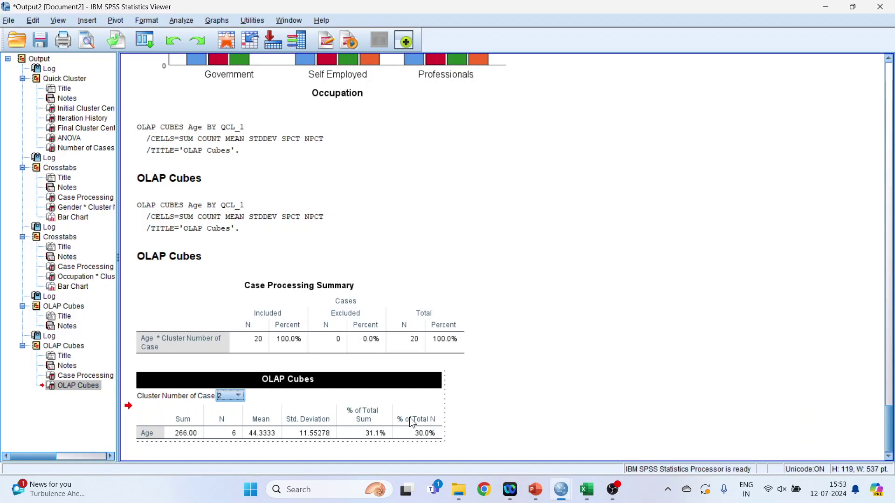
{"action": "left_click", "coordinate": [240, 397]}
{"action": "left_click", "coordinate": [234, 427]}
{"action": "left_click", "coordinate": [587, 490]}
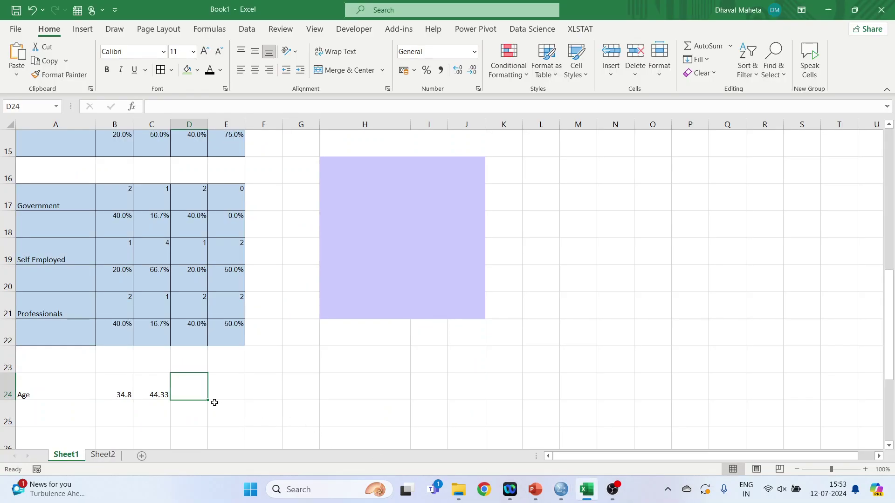
{"action": "type", "text": "43."}
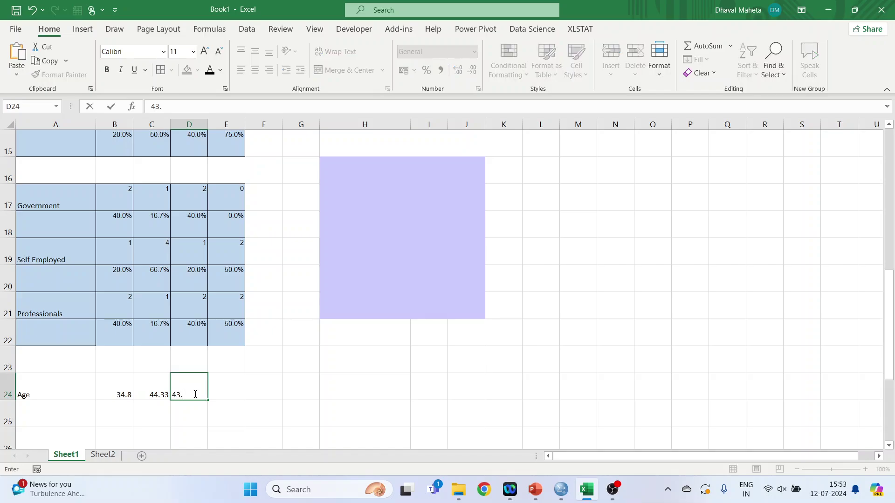
{"action": "type", "text": "60"}
{"action": "key", "text": "Tab"}
Show Cluster 4 in the SPSS OLAP Cubes table and enter its mean age, 49, in cell E24 in Excel.
{"action": "mouse_move", "coordinate": [561, 489]}
{"action": "left_click", "coordinate": [604, 468]}
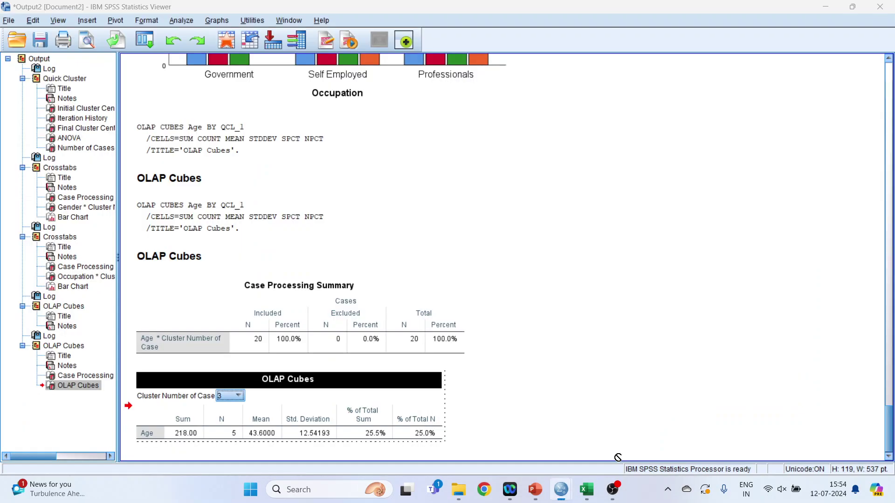
{"action": "left_click", "coordinate": [238, 396]}
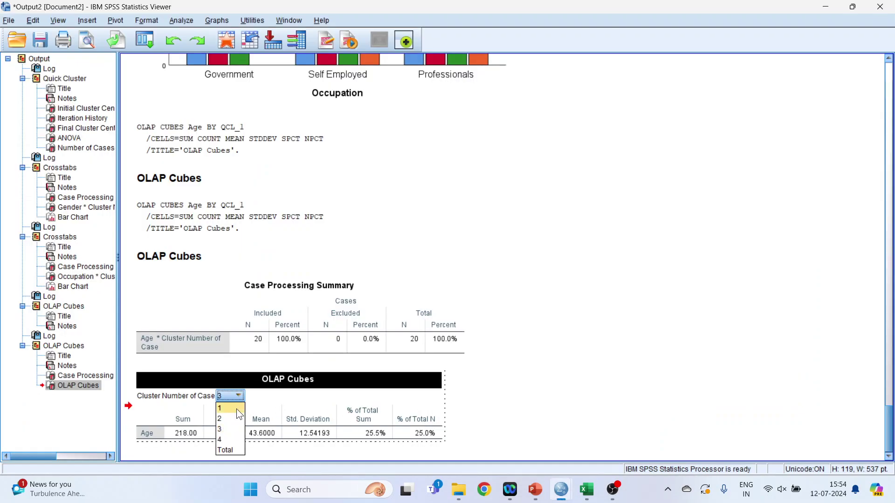
{"action": "left_click", "coordinate": [234, 440]}
{"action": "left_click", "coordinate": [588, 489]}
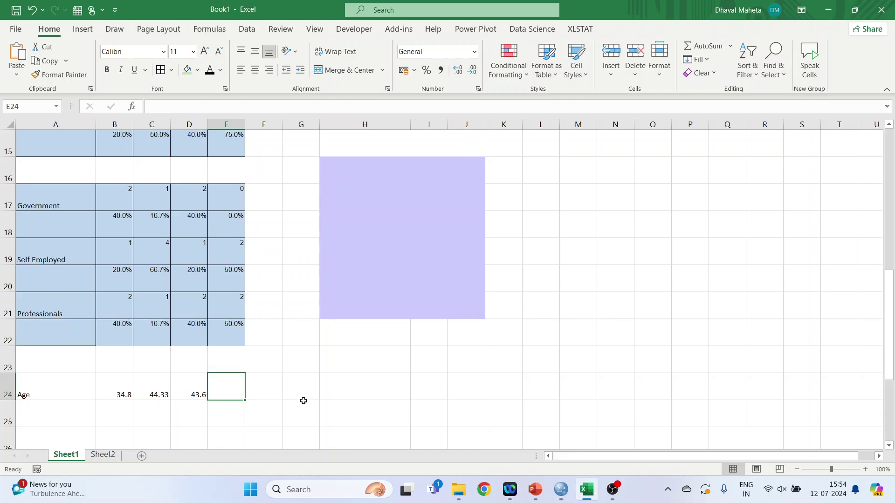
{"action": "type", "text": "49"}
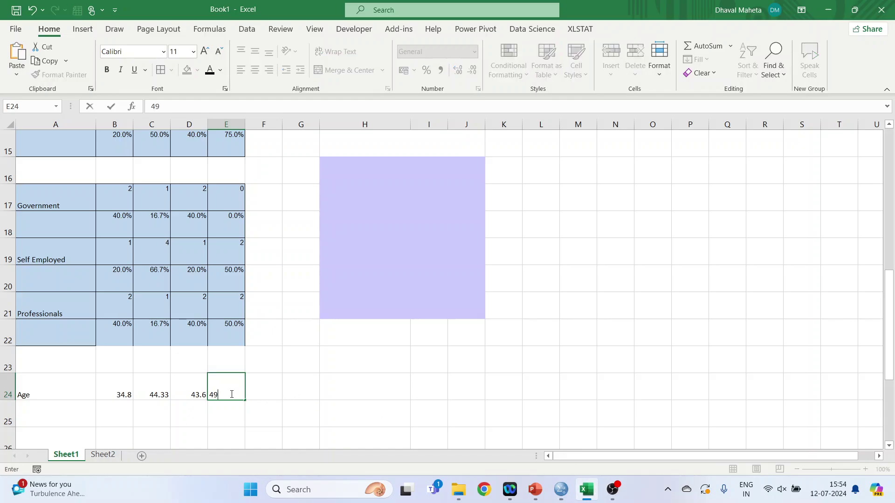
{"action": "left_click", "coordinate": [326, 404]}
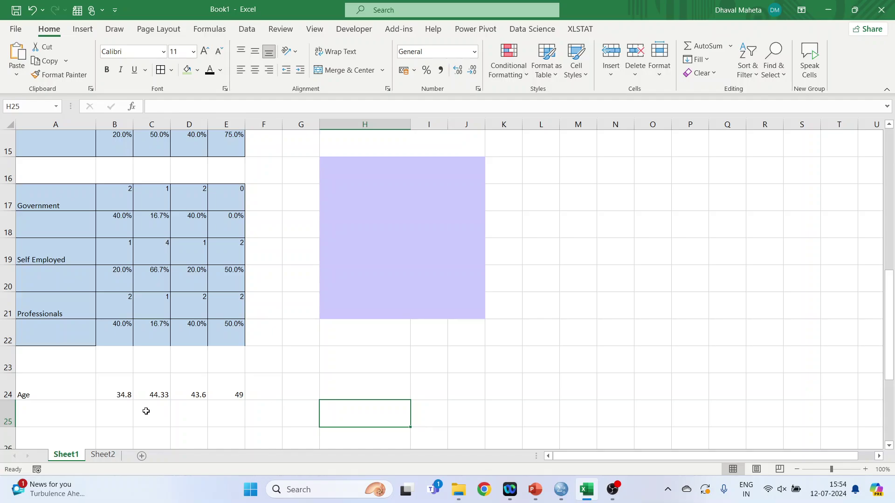
Select the mean ages in B24:E24, then select column B to examine the full profile of Cluster 1.
{"action": "left_click_drag", "start_coordinate": [120, 395], "coordinate": [233, 396]}
{"action": "scroll", "coordinate": [185, 337], "scroll_direction": "up", "scroll_amount": 5}
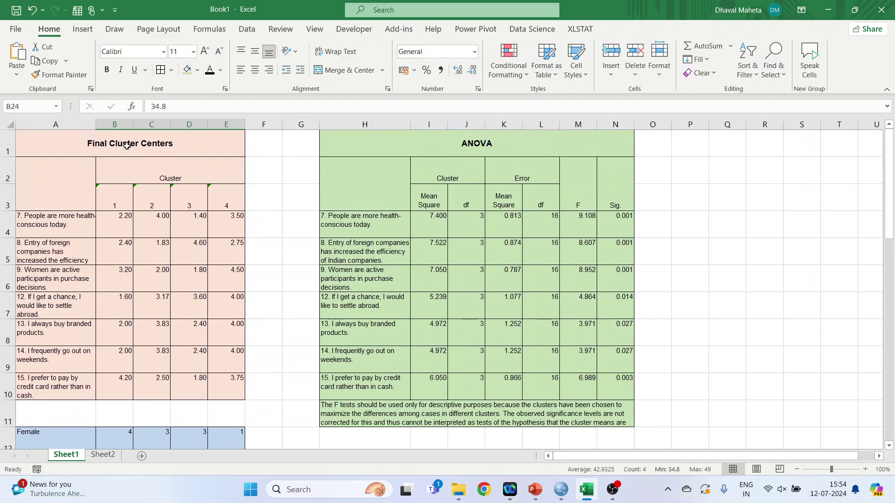
{"action": "left_click", "coordinate": [116, 124]}
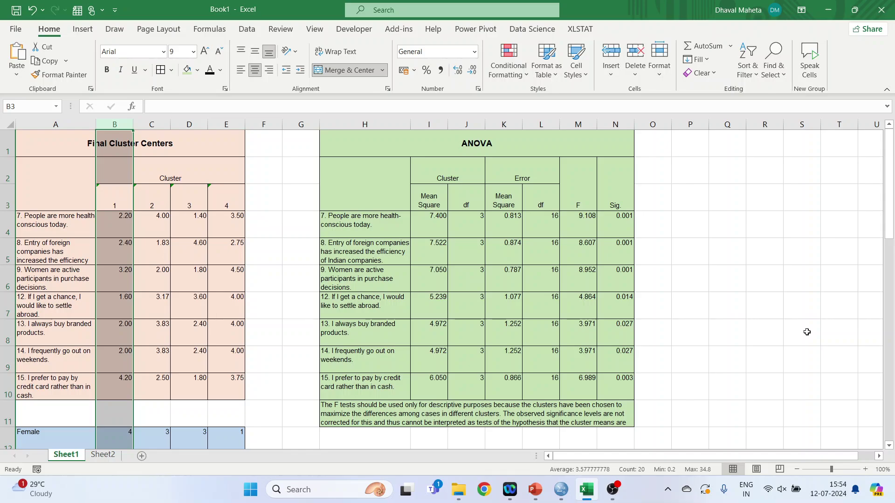
Switch to the SPSS Data Editor and sort the cases in ascending order by the cluster membership variable QCL_1.
{"action": "key", "text": "alt+Tab"}
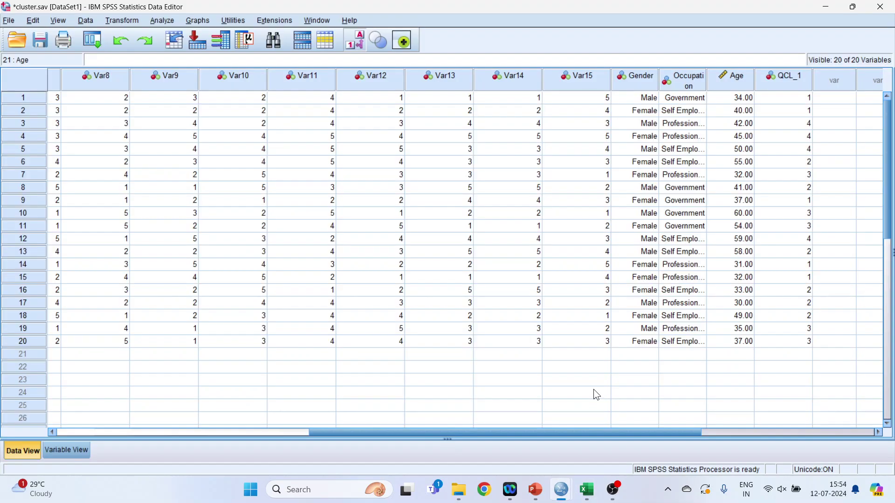
{"action": "mouse_move", "coordinate": [611, 436]}
{"action": "left_mouse_down"}
{"action": "mouse_move", "coordinate": [322, 436]}
{"action": "mouse_move", "coordinate": [600, 435]}
{"action": "left_mouse_up"}
{"action": "left_click", "coordinate": [712, 85]}
{"action": "right_click", "coordinate": [712, 85]}
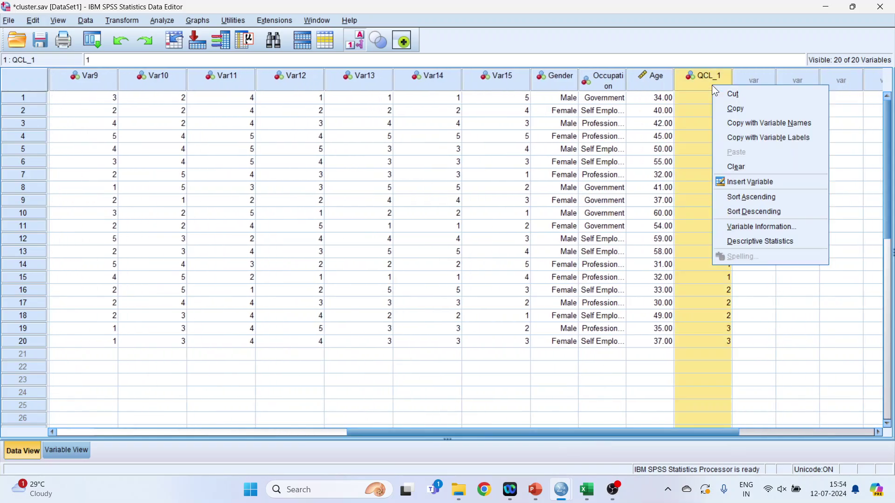
{"action": "left_click", "coordinate": [759, 196]}
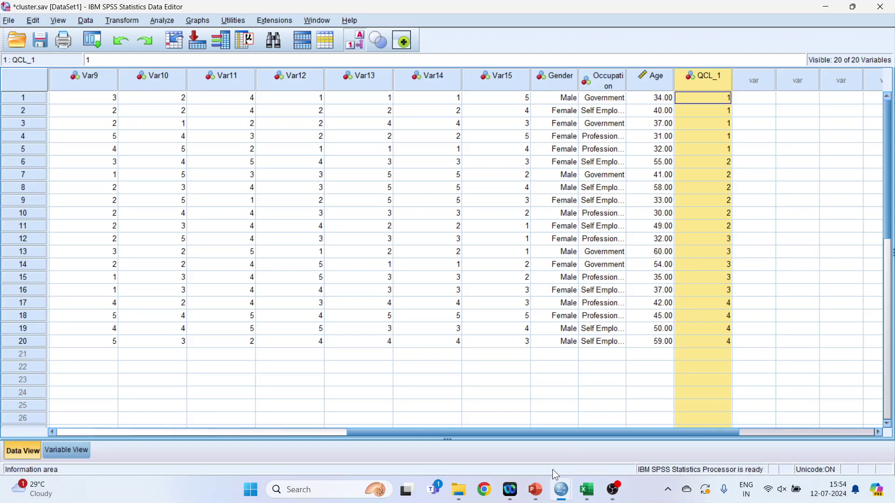
Switch to PowerPoint and start the slide show from the Thank You slide, slide 10.
{"action": "left_click", "coordinate": [533, 461]}
{"action": "left_click", "coordinate": [65, 382]}
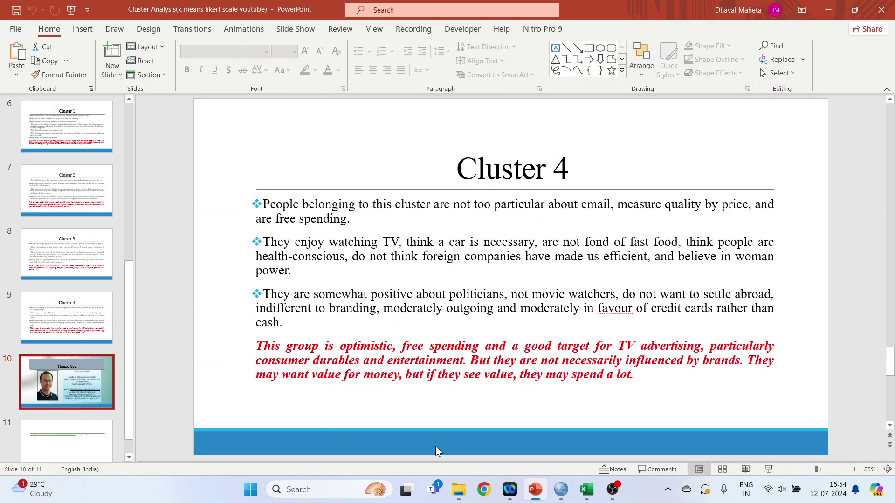
{"action": "left_click", "coordinate": [770, 470]}
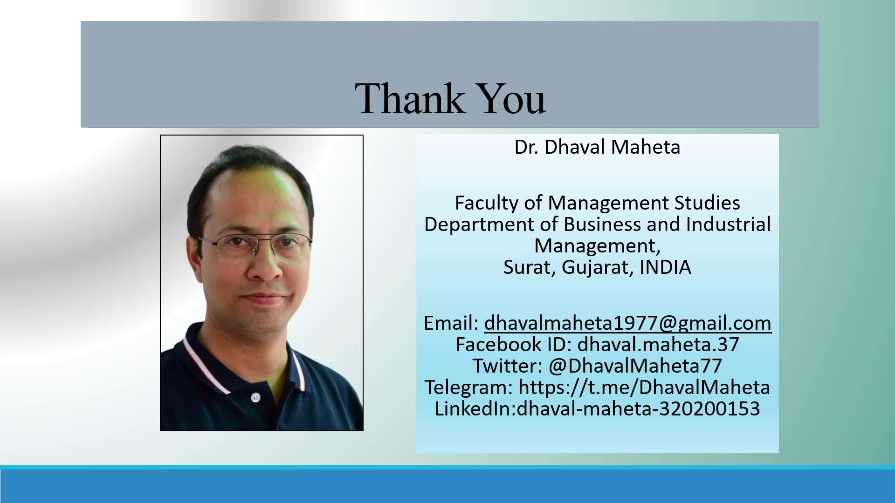